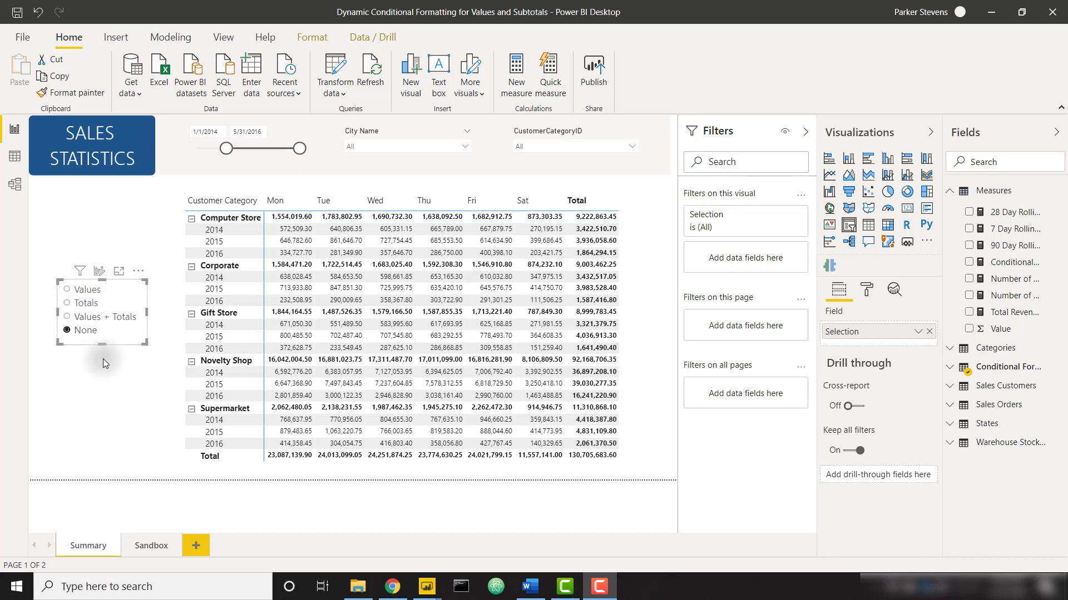
Step: Cycle the finished report's slicer through Totals, Values + Totals, None and back to Totals
left_click(91, 302)
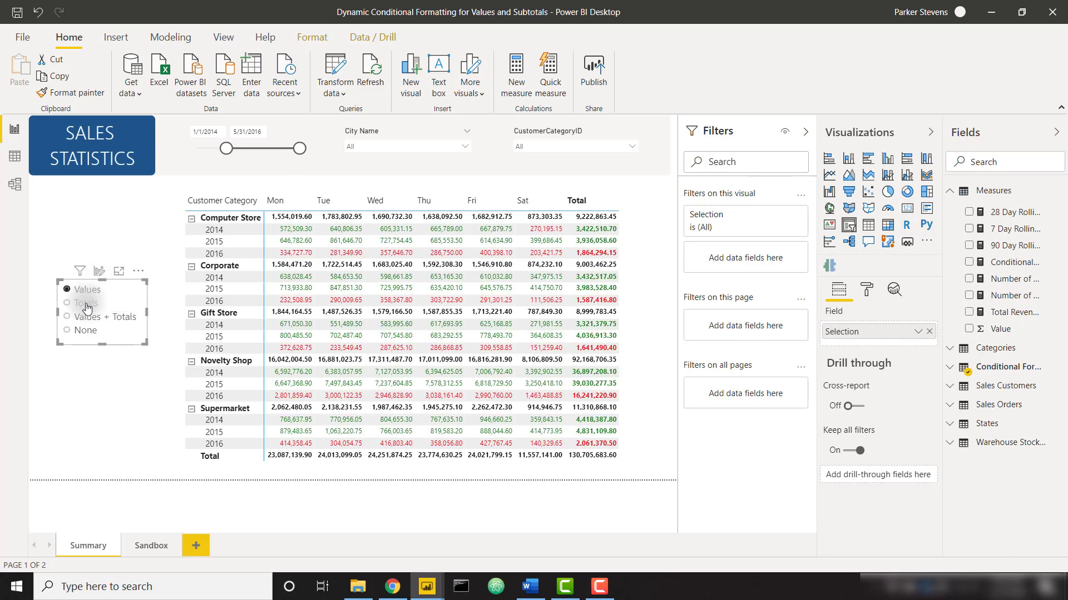
left_click(89, 317)
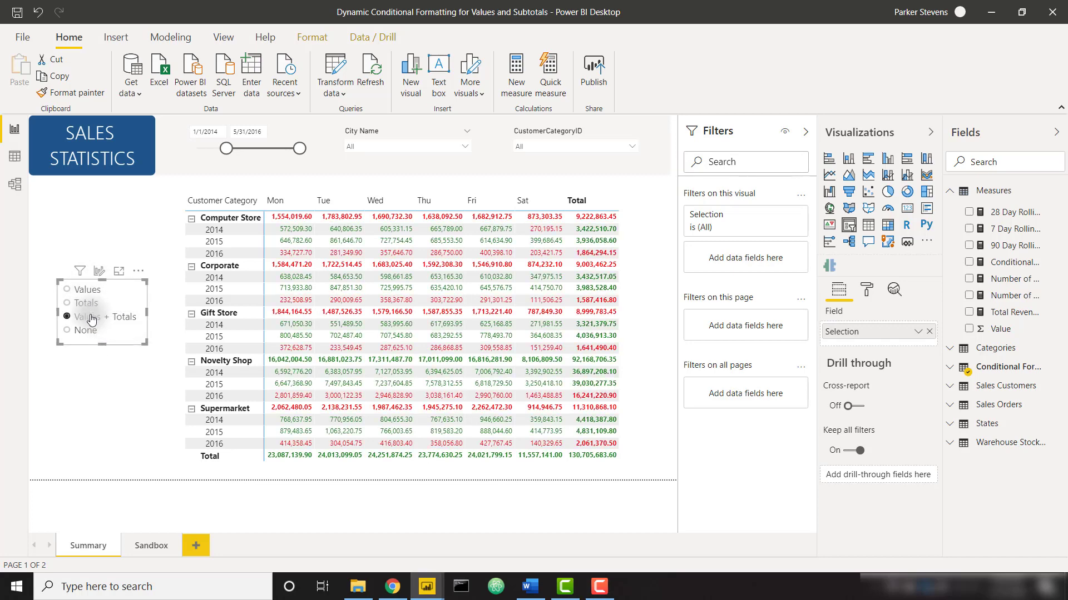
left_click(89, 329)
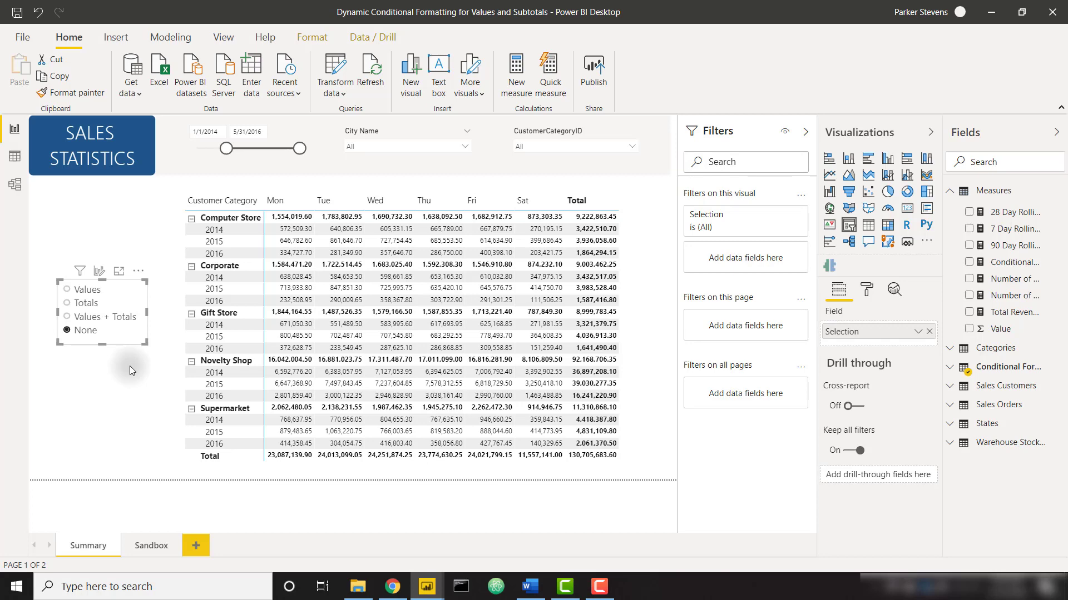
left_click(93, 309)
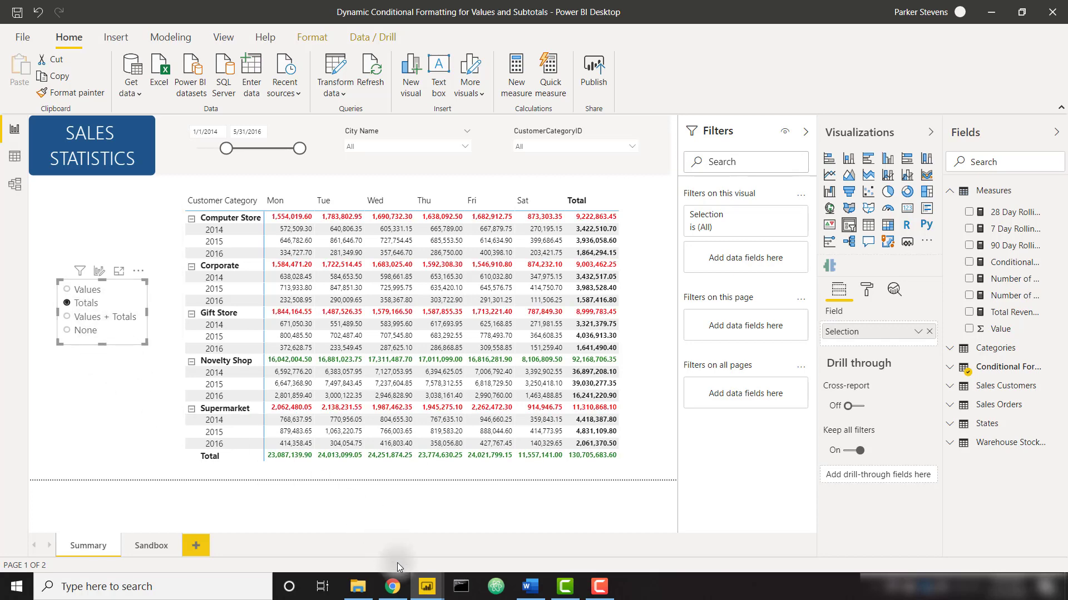
Step: Switch to the Demo report, set the slicer to Values and select the revenue matrix
mouse_move(424, 593)
left_click(488, 514)
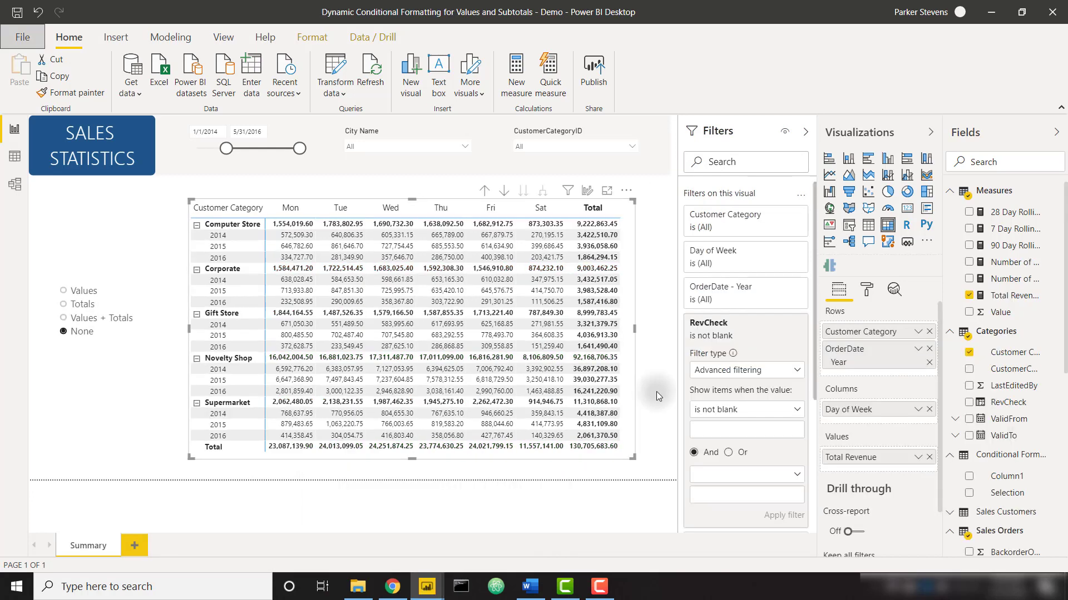
left_click(81, 304)
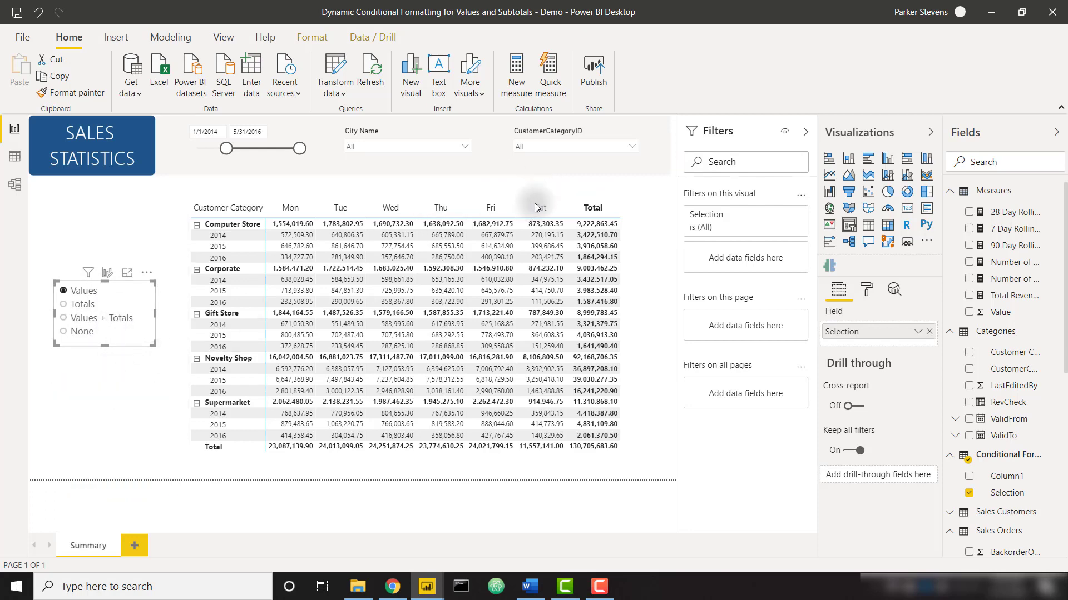
left_click(629, 228)
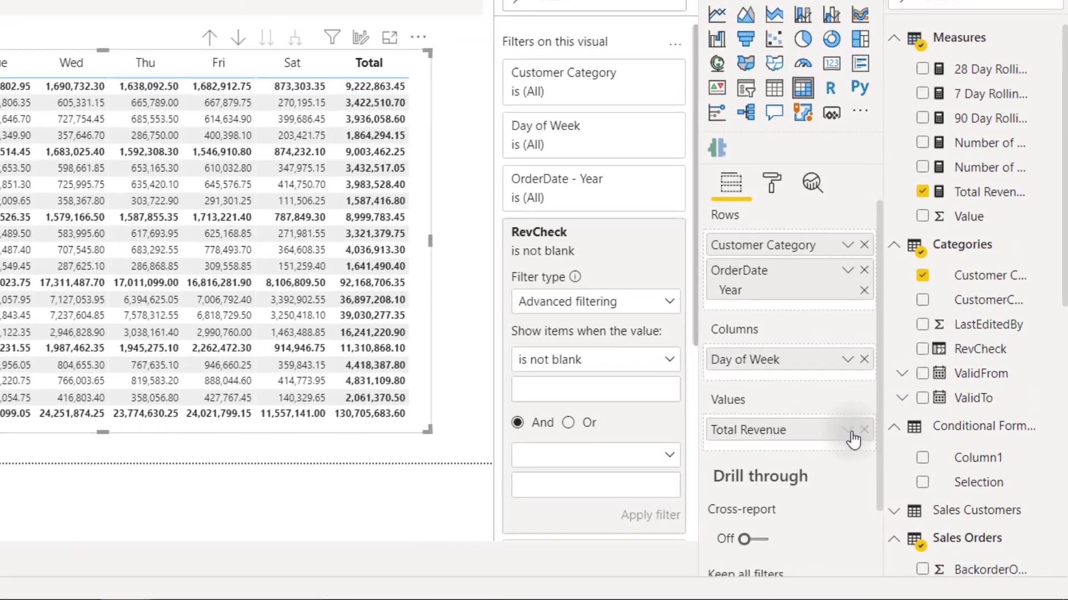
Step: Give Total Revenue a blue colour-scale font colour applied to values only
left_click(849, 431)
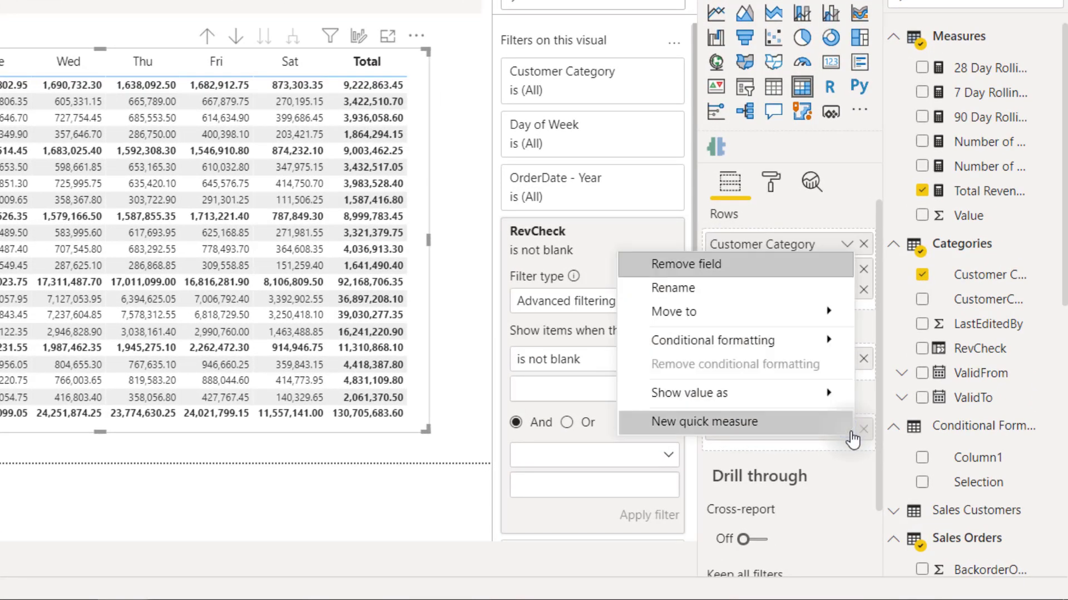
mouse_move(785, 342)
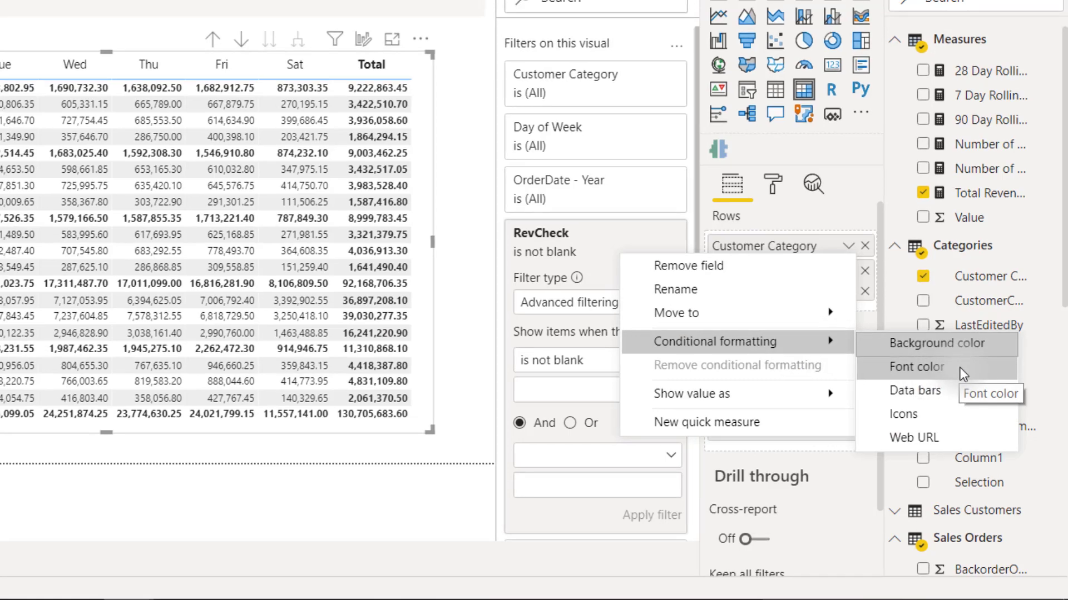
left_click(959, 365)
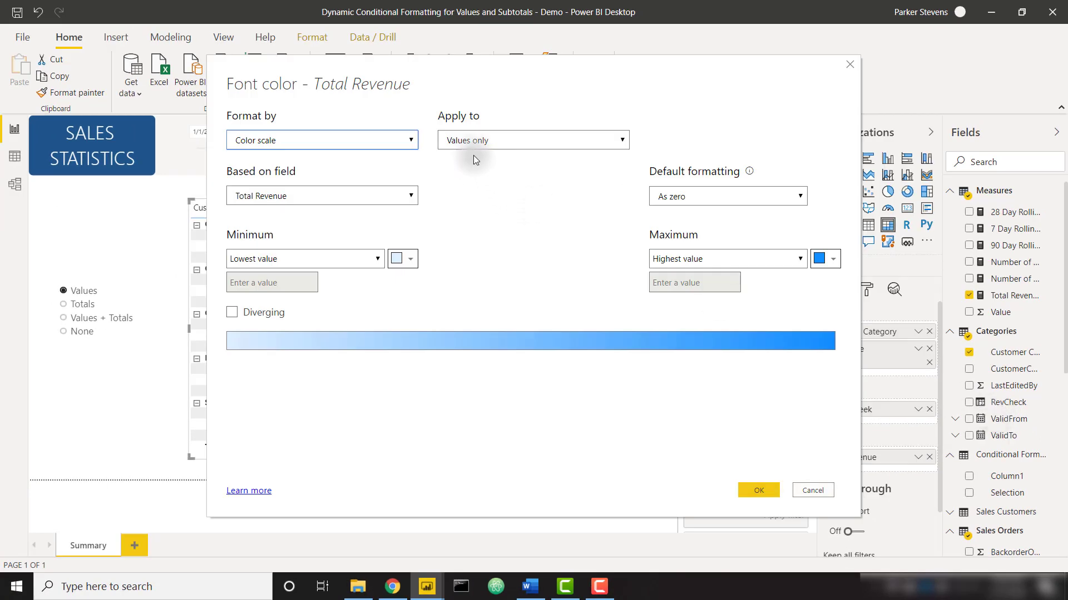
left_click(472, 141)
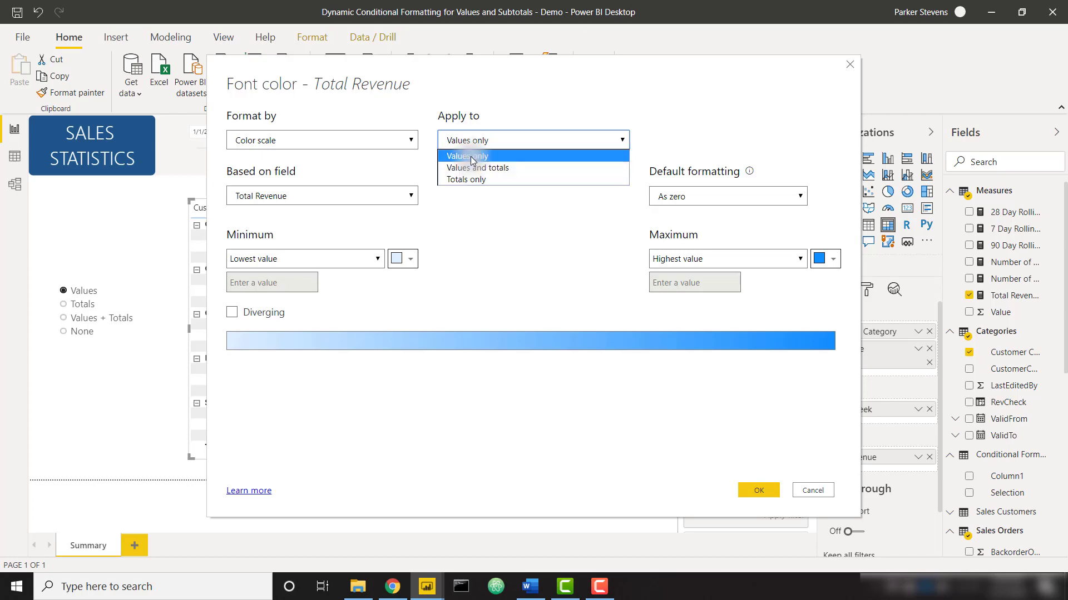
left_click(471, 155)
left_click(759, 490)
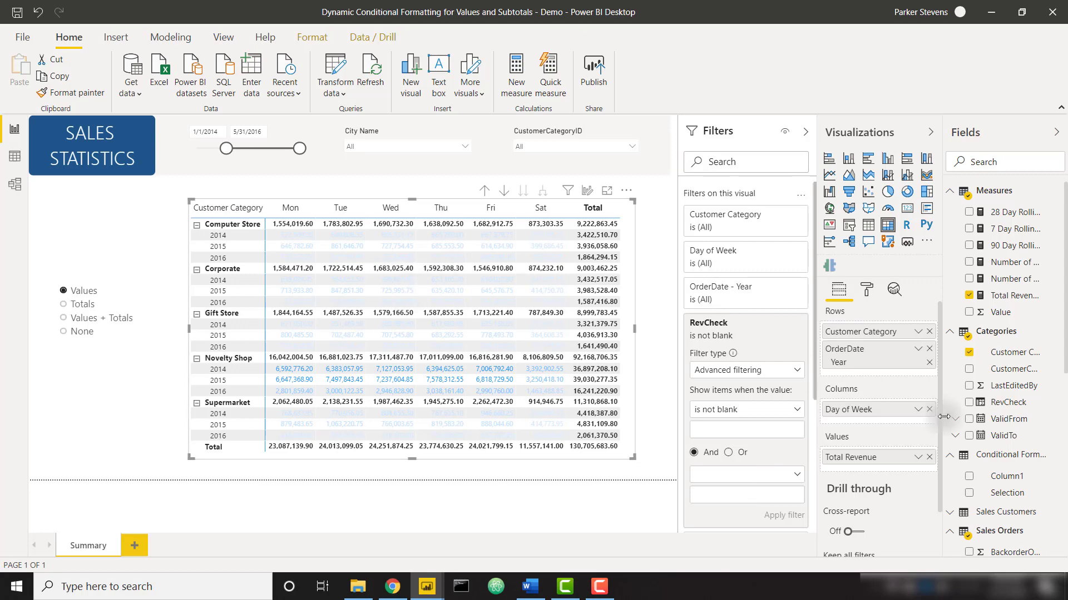
Step: Change the Total Revenue font colour scale to values and totals, minimum 0 and maximum 200000
left_click(916, 459)
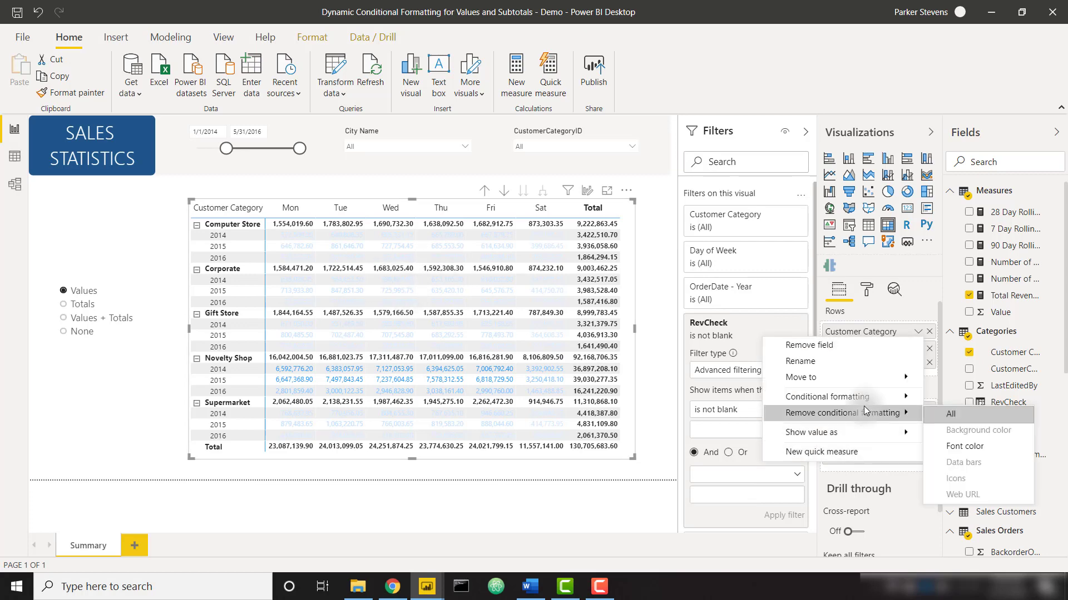
mouse_move(862, 398)
left_click(962, 414)
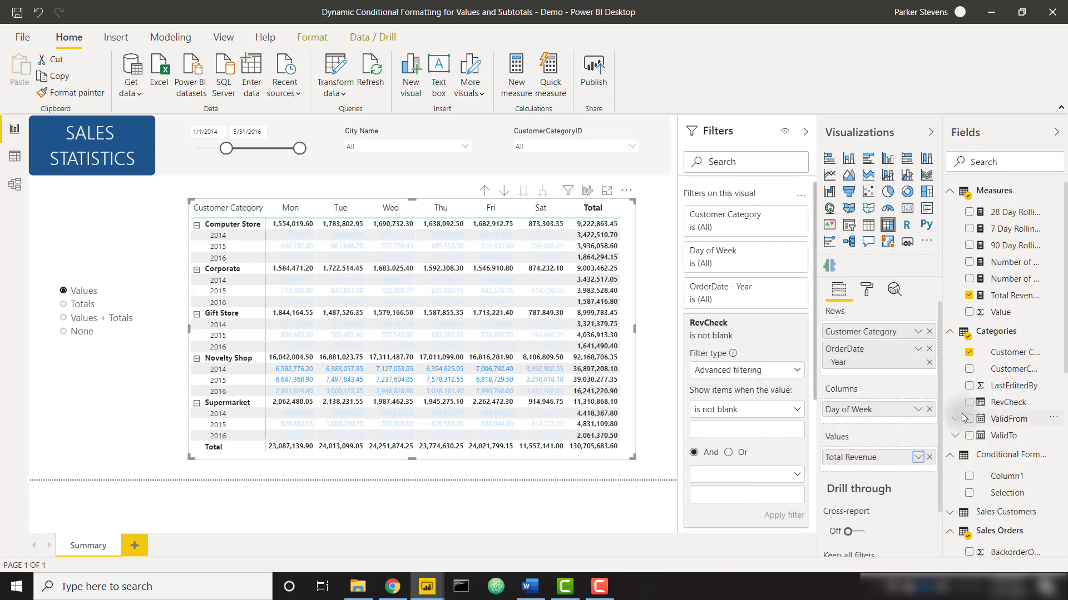
left_click(469, 145)
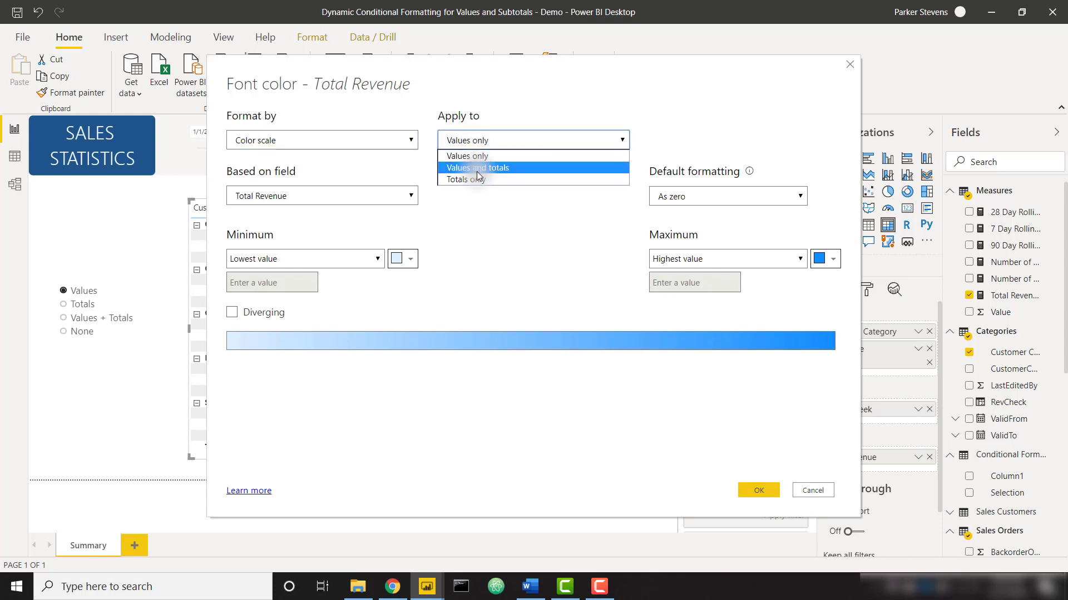
left_click(476, 172)
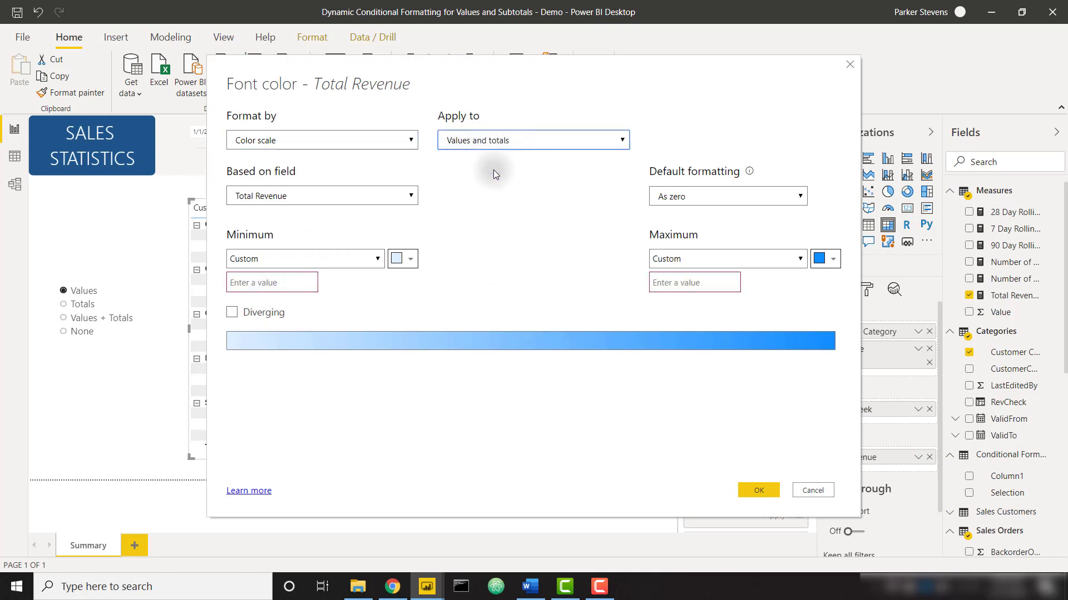
left_click(277, 282)
type("0")
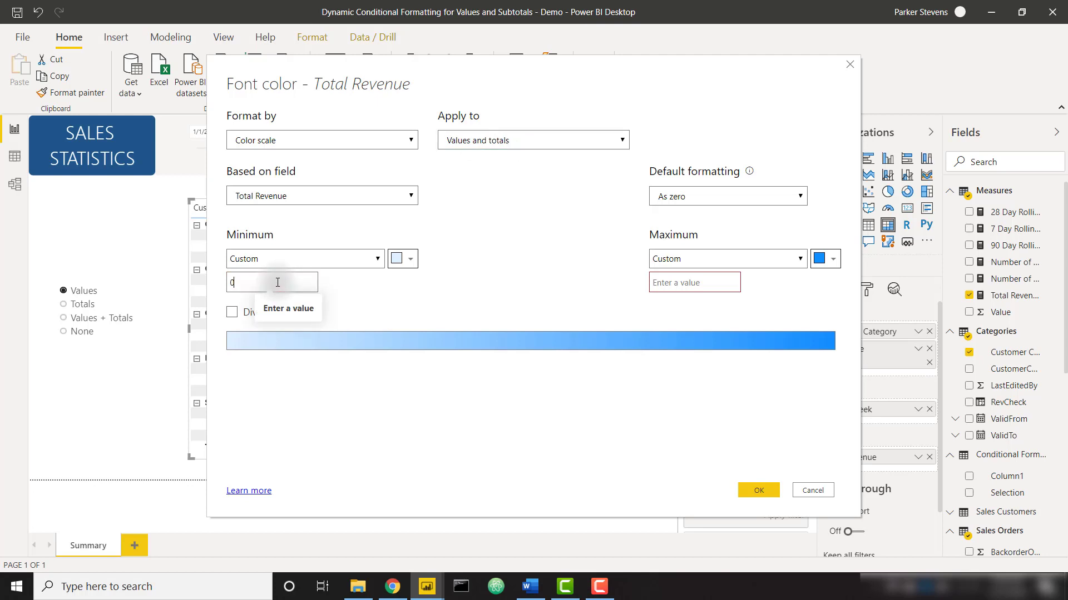
left_click(696, 285)
type("20000000")
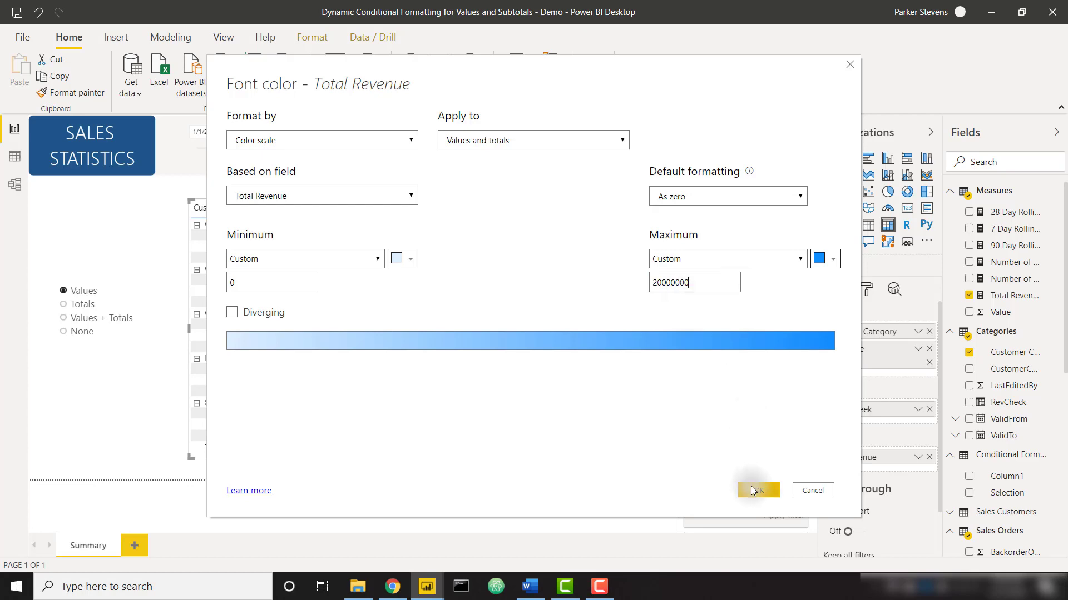
left_click(753, 490)
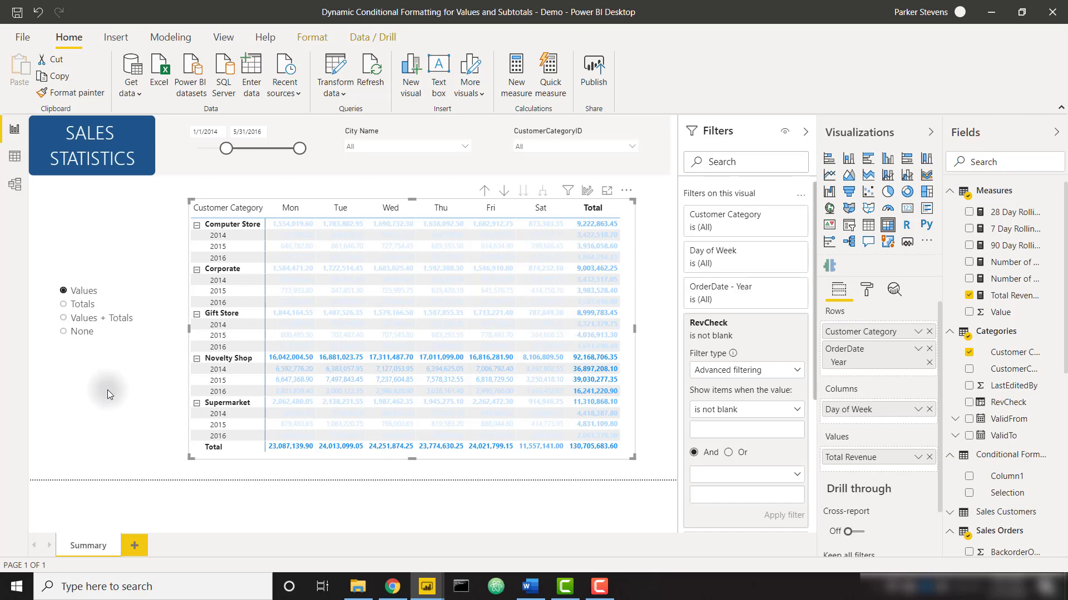
Step: Remove all conditional formatting from Total Revenue
left_click(917, 457)
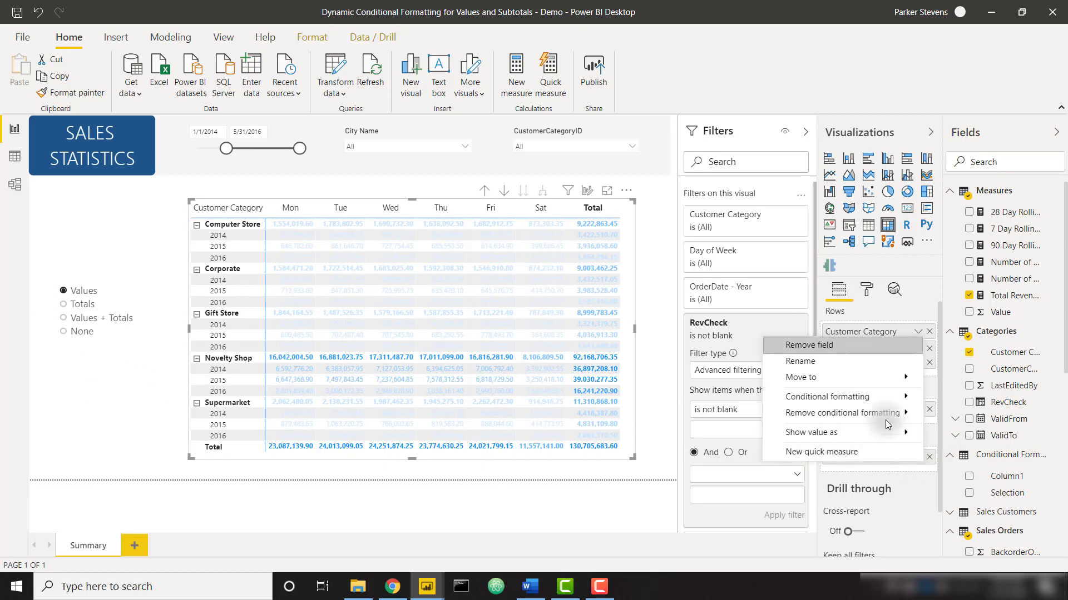
mouse_move(884, 414)
left_click(926, 473)
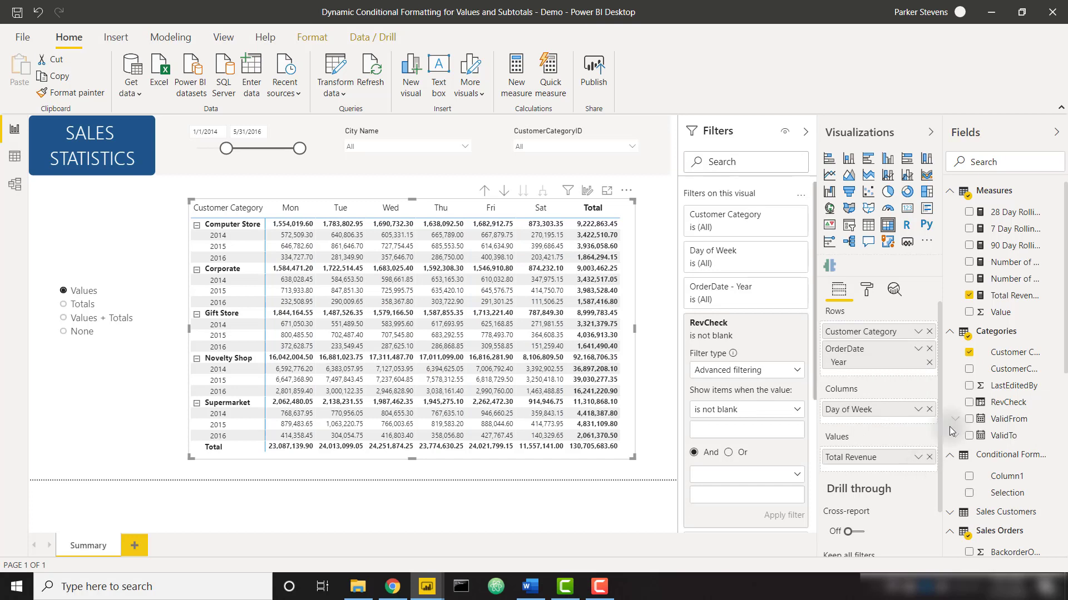
Step: Create 'Conditional Formatting Measure' in the Measures table and paste in its DAX code
right_click(998, 191)
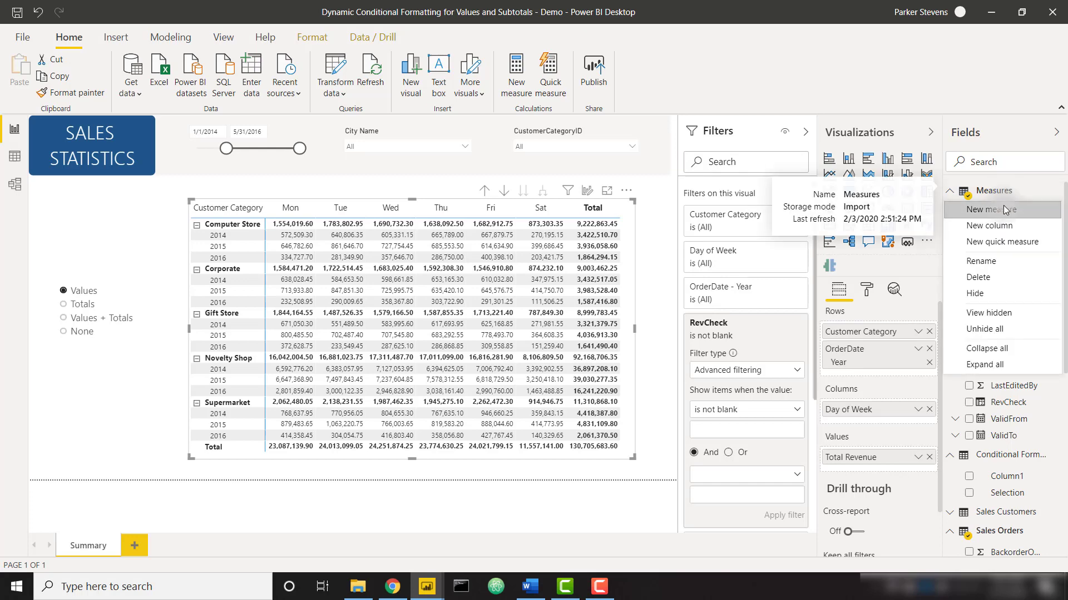
left_click(1004, 211)
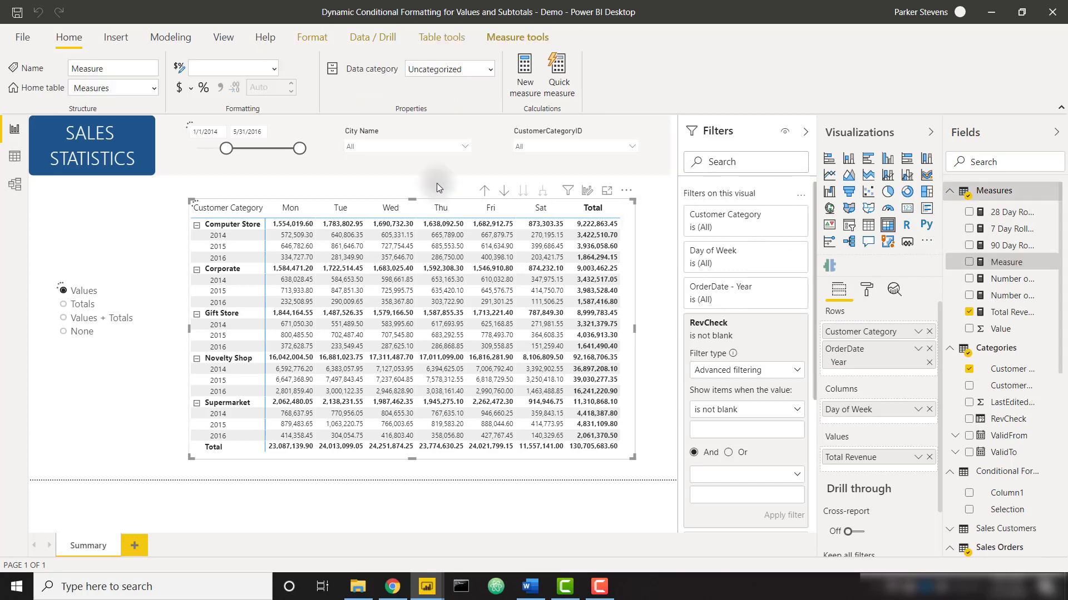
type("Co")
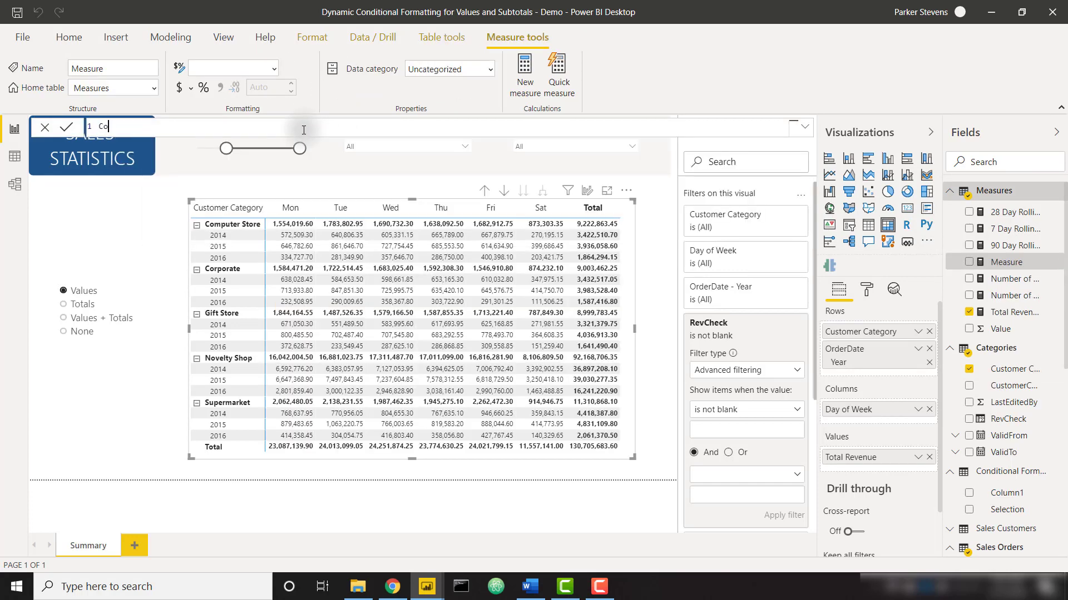
type("nditional Formatting Measure")
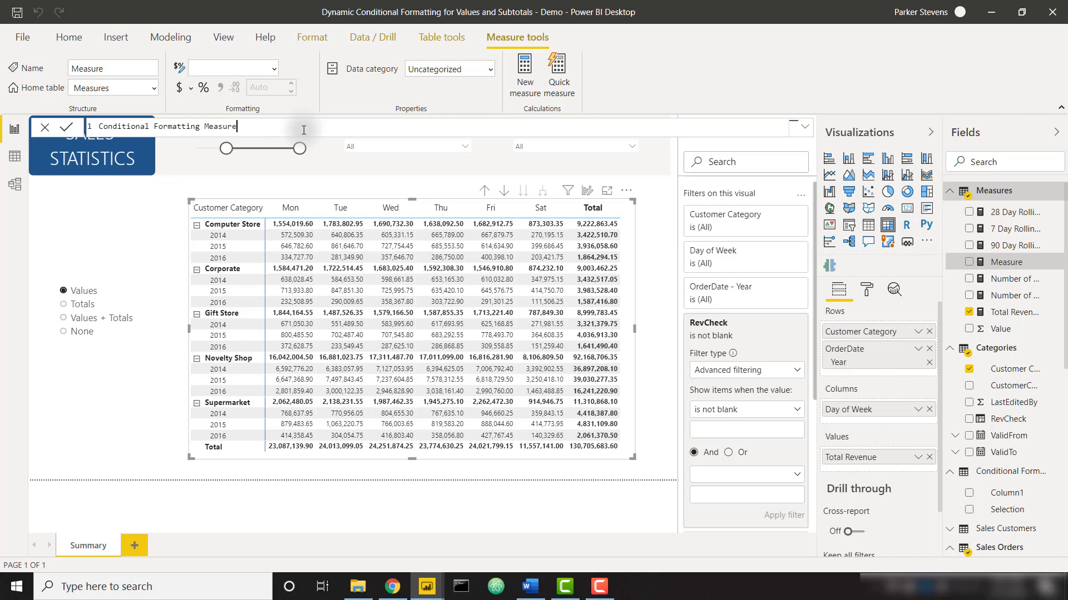
type(" =")
key("shift+Return")
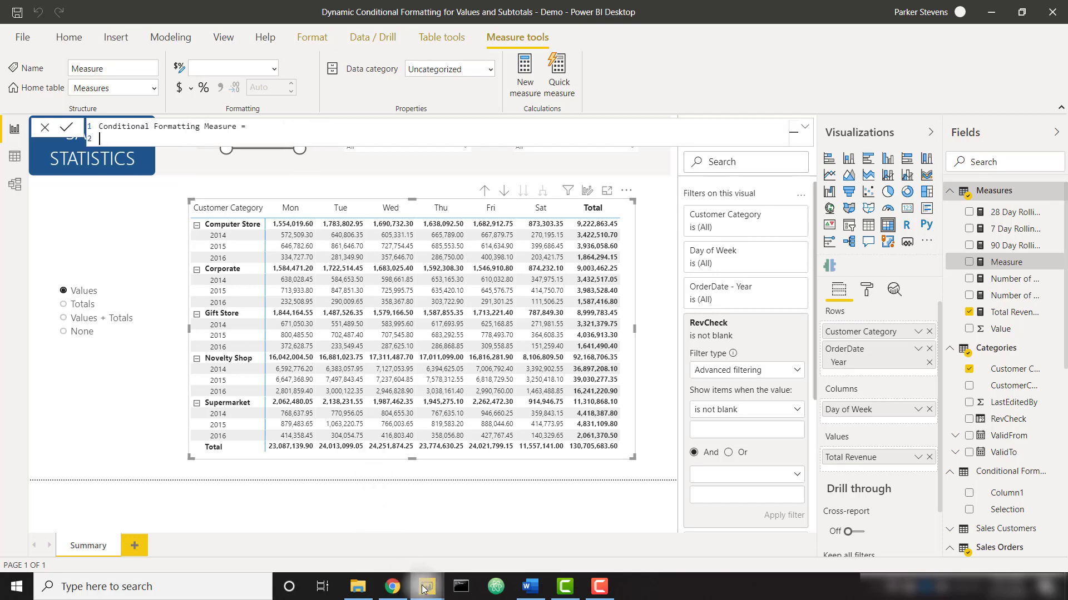
mouse_move(423, 588)
type("VAR AvgRevenue = IF(     ISINSCOPE('Sales Orders'[OrderDate].[Year]),     AVERAGEX(ALLSELECTED('Sales Orders'[OrderDate].[Year]),[Total Revenue]),     AVERAGEX(ALLSELECTED(Categories[Customer Category]),[Total Revenue]) ) RETURN SWITCH(     TRUE(),     MAX('Conditional Formatting'[Selection]) = \"Values\" && ISINSCOPE('Sales Orders'[OrderDate].[Year]) && [Total Revenue] >= AvgRevenue, \"#228B22\",     MAX('Conditional Formatting'[Selection]) = \"Values\" && ISINSCOPE('Sales Orders'[OrderDate].[Year]) && [Total Revenue] < AvgRevenue, \"#ff0000\",     MAX('Conditional Formatting'[Selection]) = \"Totals\" && NOT(ISINSCOPE('Sales Orders'[OrderDate].[Year])) && [Total Revenue] >= AvgRevenue, \"#228B22\",     MAX('Conditional Formatting'[Selection]) = \"Totals\" && NOT(ISINSCOPE('Sales Orders'[OrderDate].[Year])) && [Total Revenue] < AvgRevenue, \"#ff0000\",     MAX('Conditional Formatting'[Selection]) = \"Values + Totals\" && [Total Revenue] >= AvgRevenue, \"#228B22\",     MAX('Conditional Formatting'[Selection]) = \"Values + Totals\" && [Total Revenue] < AvgRevenue, \"#ff0000\",     \"#000000\" )")
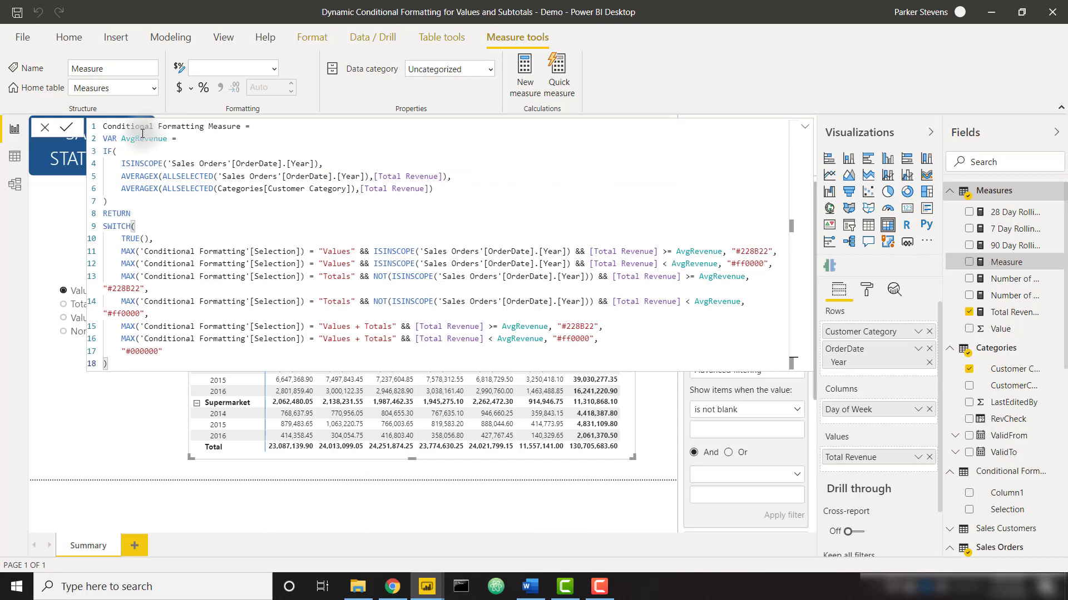
Step: Review the measure's IF and ISINSCOPE lines in the expanded formula bar, then collapse it
left_click(154, 201)
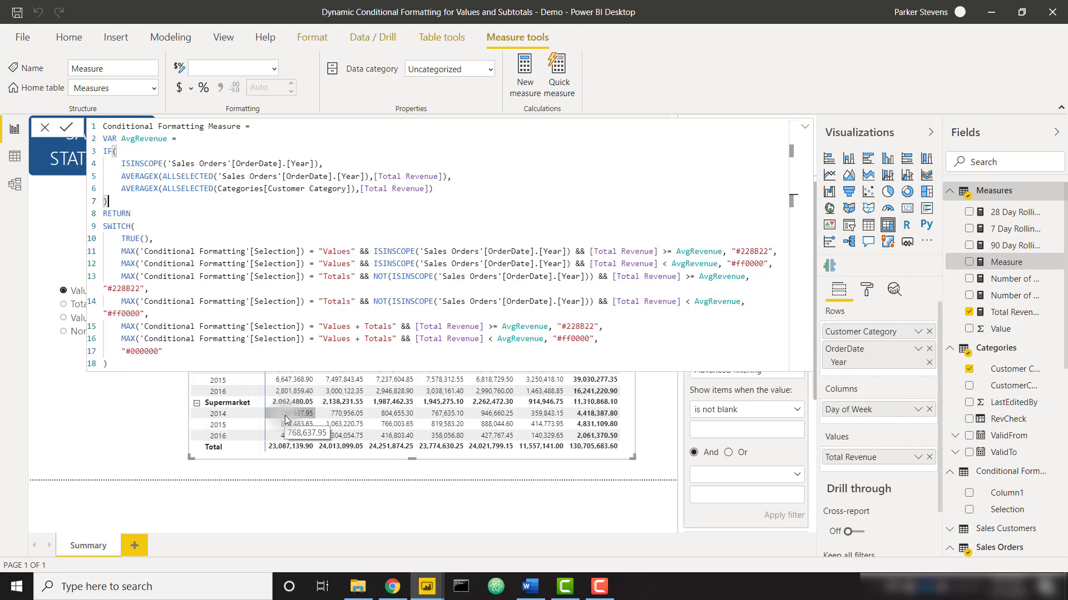
left_click(805, 127)
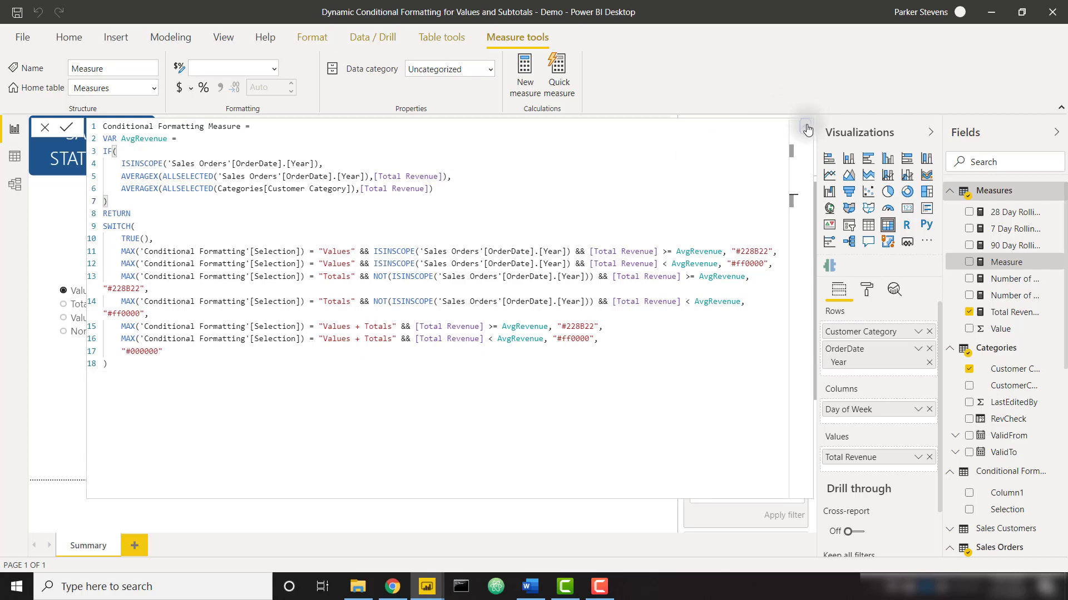
left_click(806, 128)
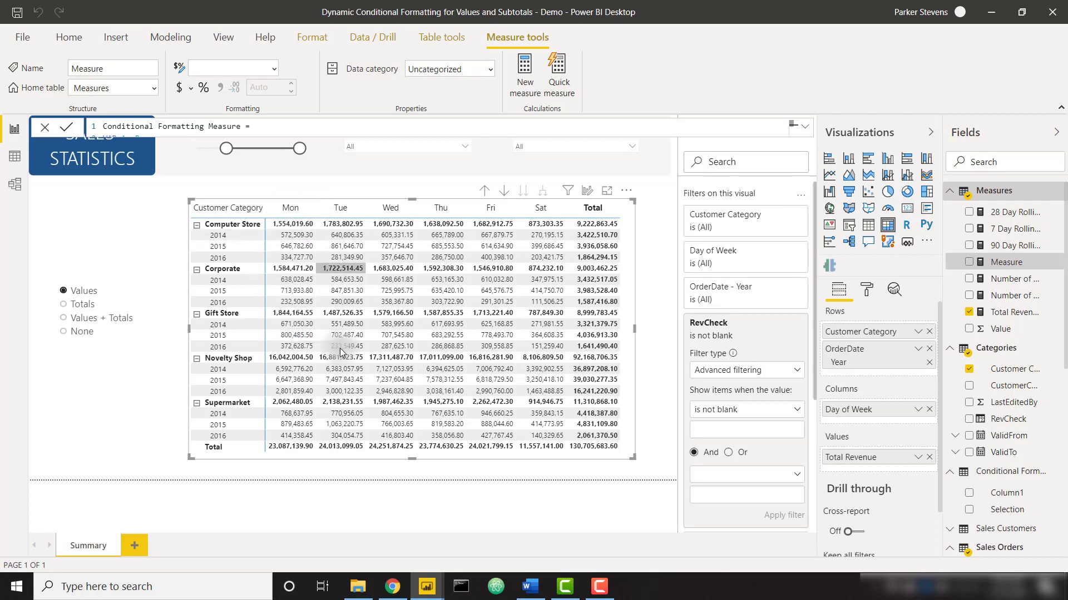
left_click(804, 129)
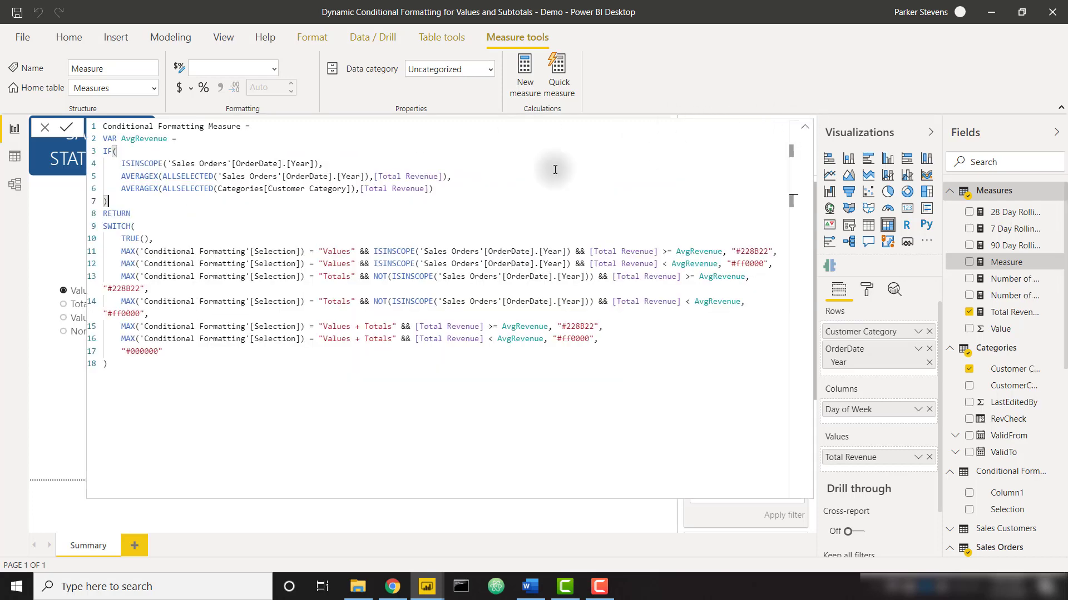
left_click(154, 163)
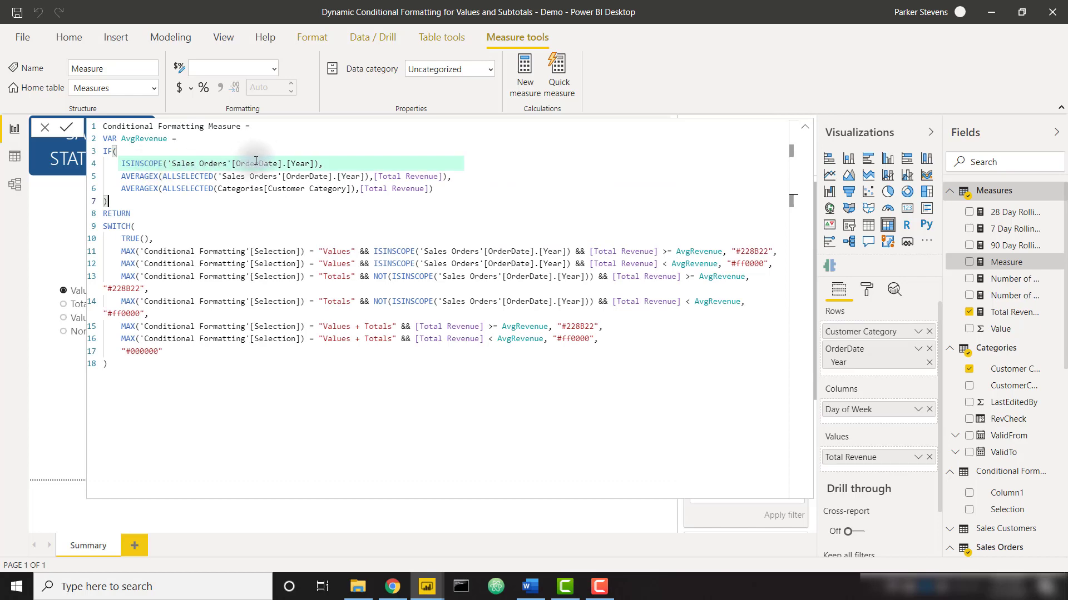
left_click(804, 127)
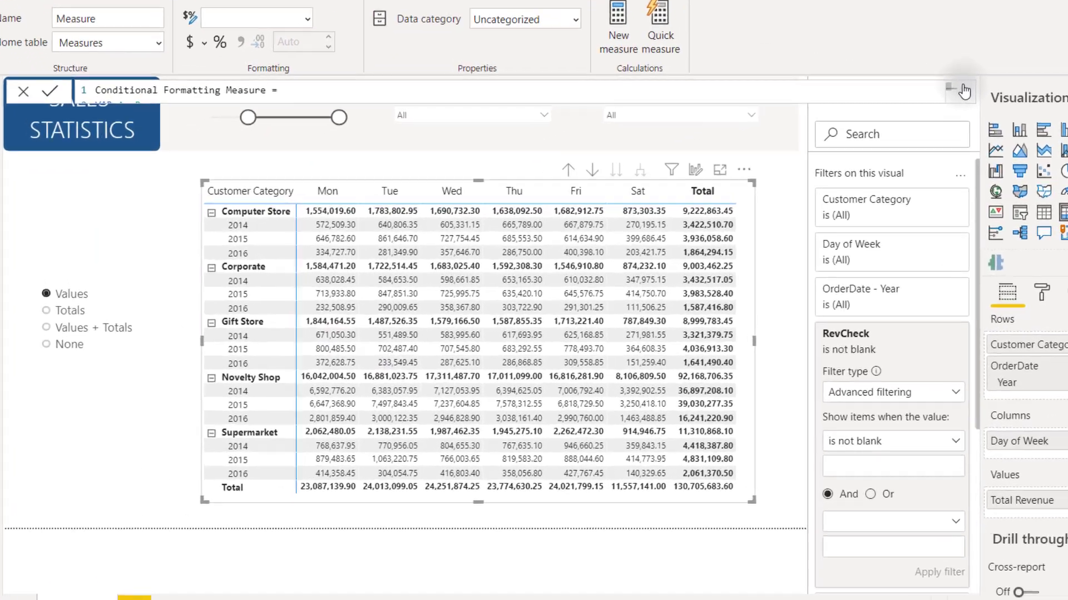
left_click(806, 125)
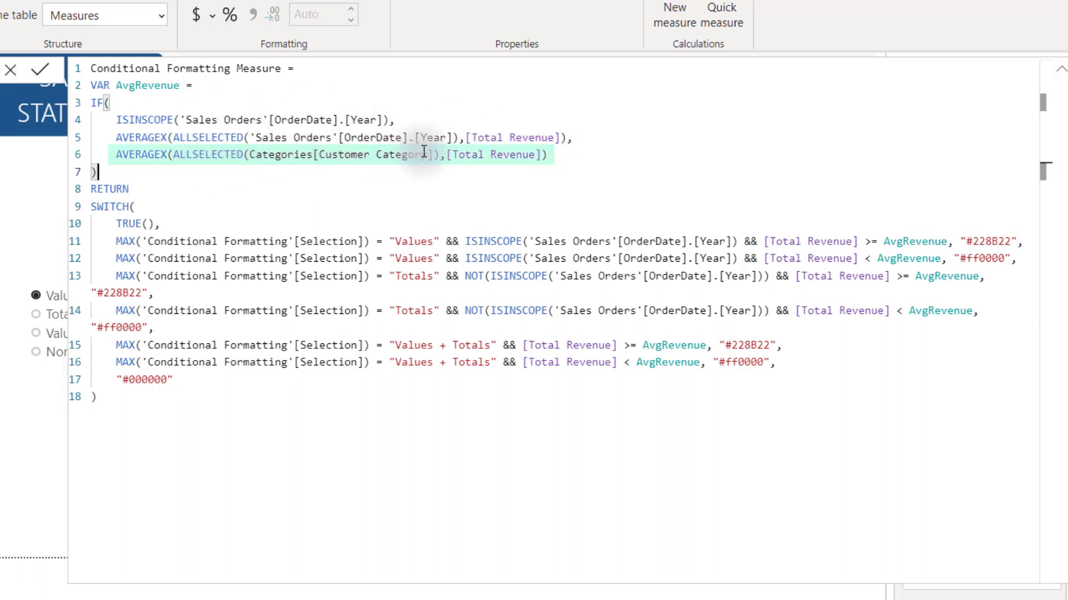
left_click(1059, 69)
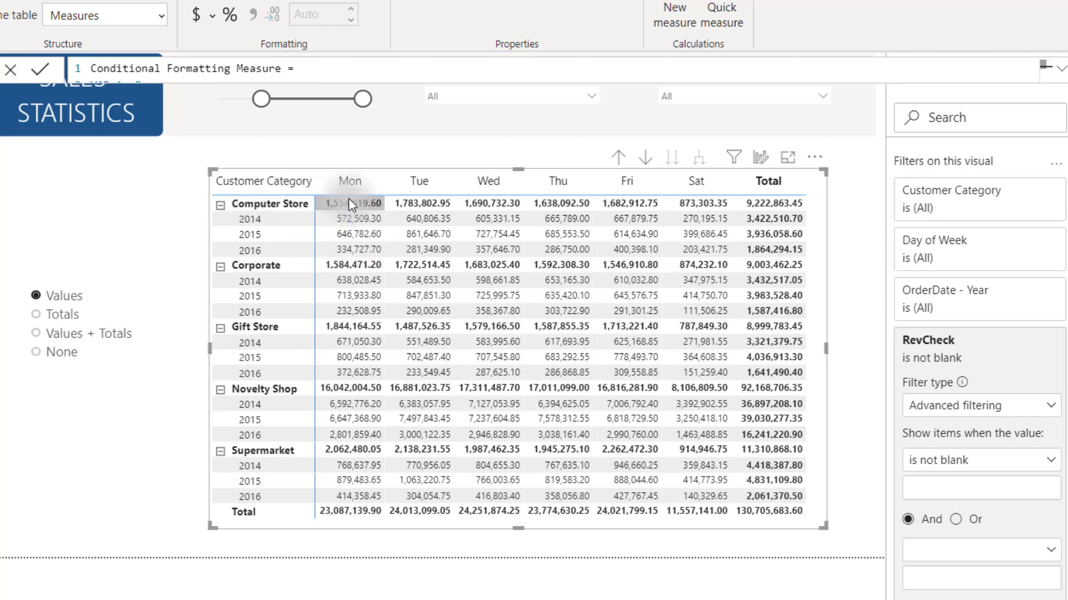
left_click(1061, 69)
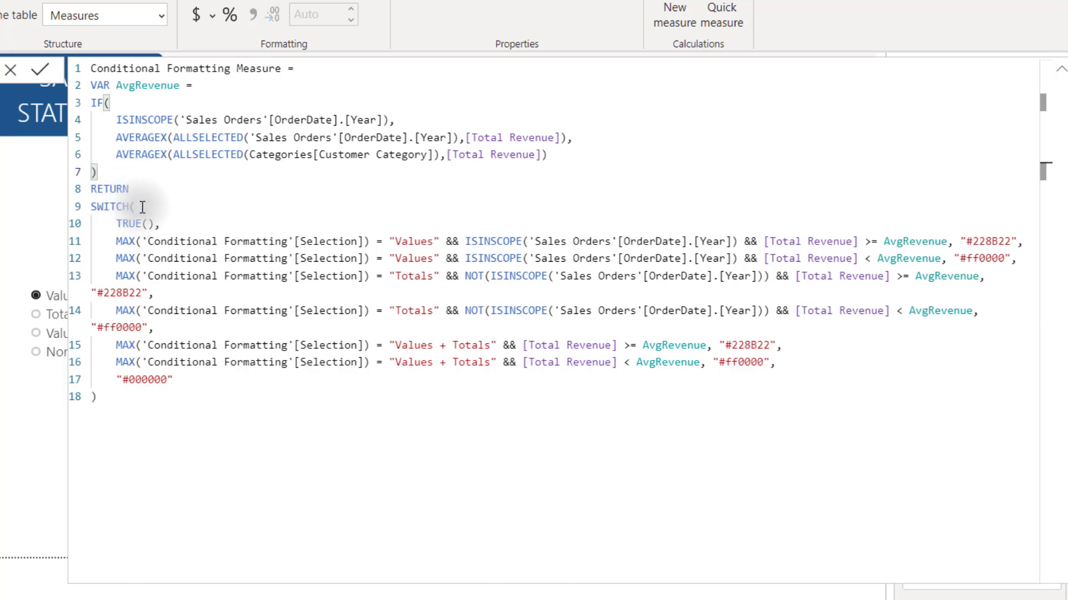
left_click(118, 241)
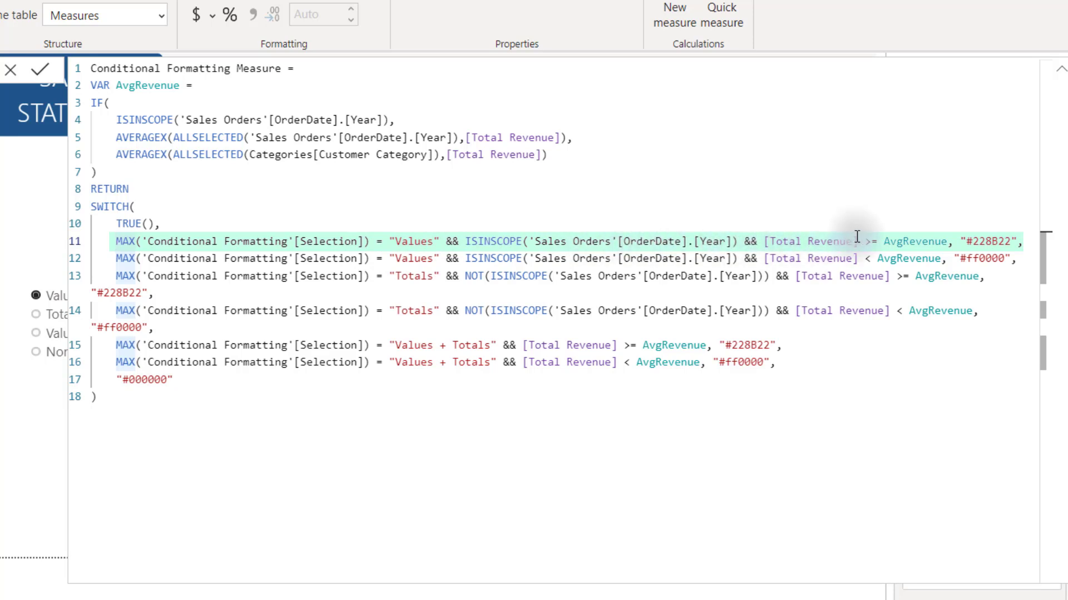
left_click(979, 244)
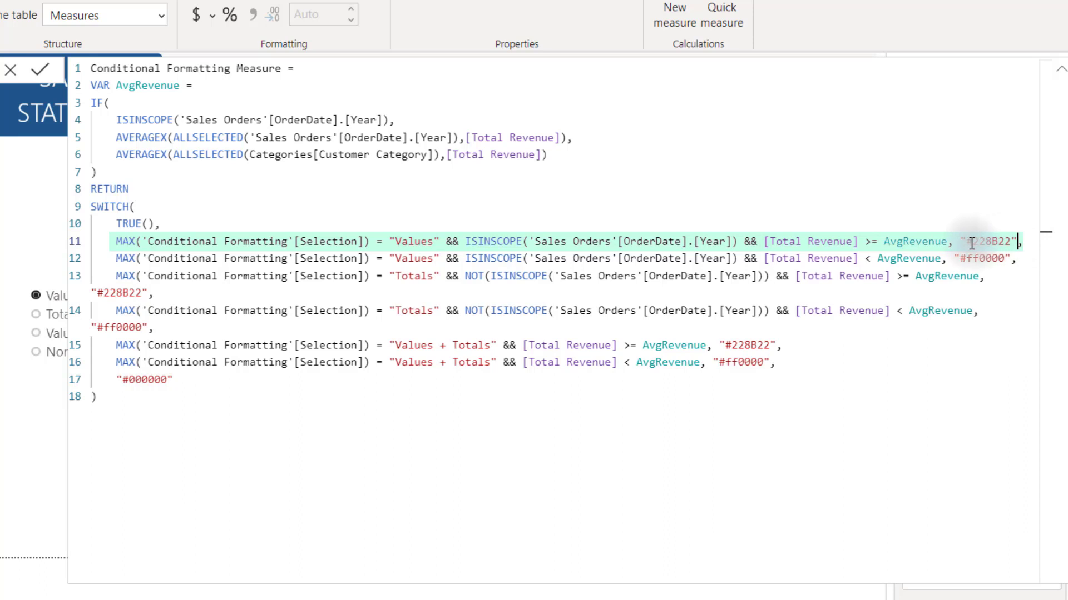
left_click(1021, 245)
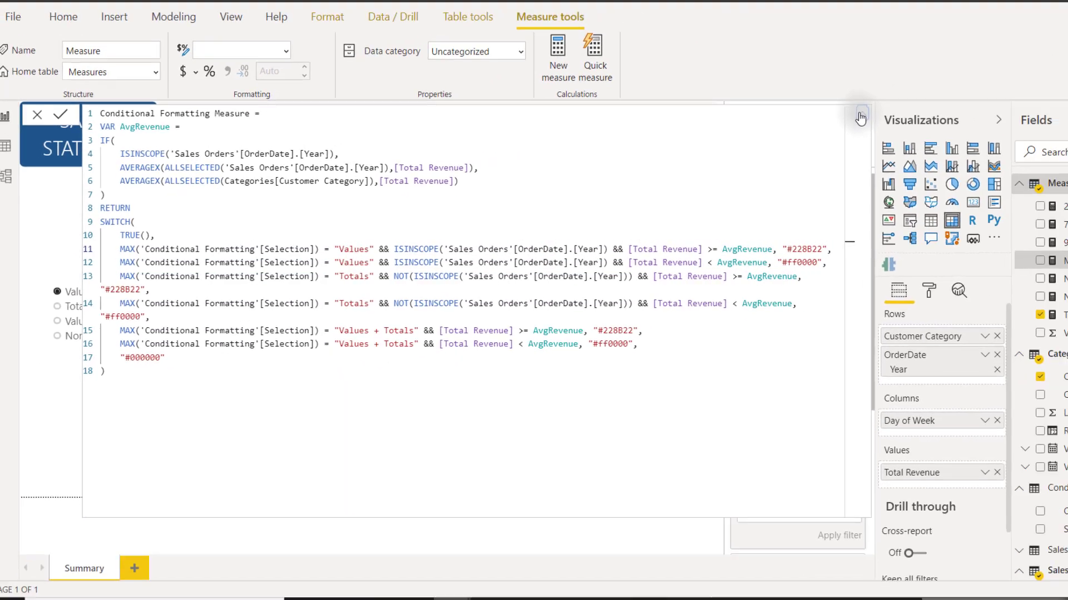
left_click(860, 118)
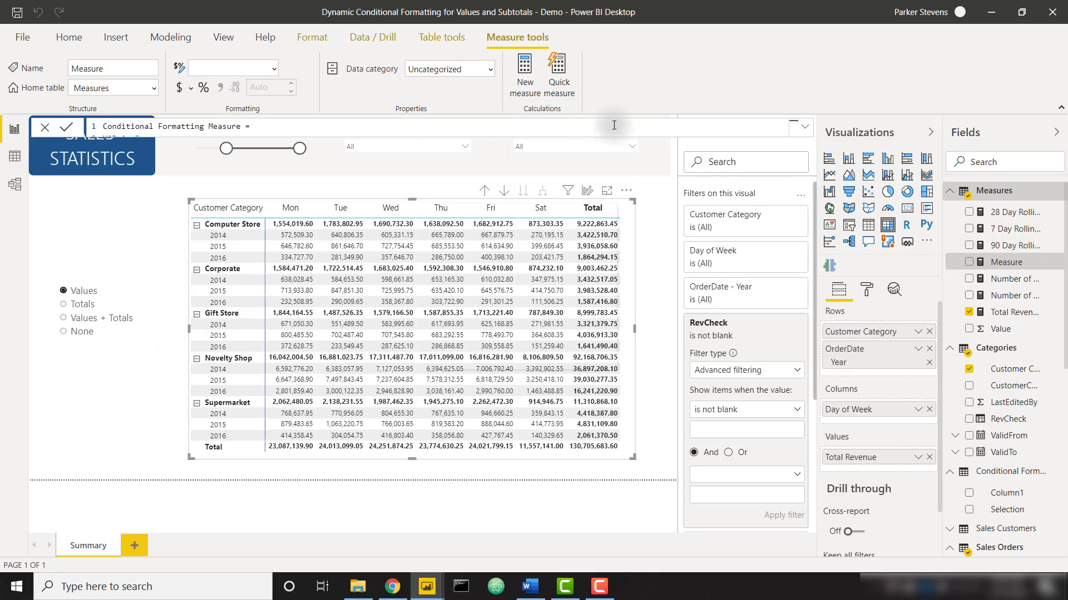
Step: Commit the Conditional Formatting Measure and check it in the formula bar
left_click(803, 107)
left_click(807, 128)
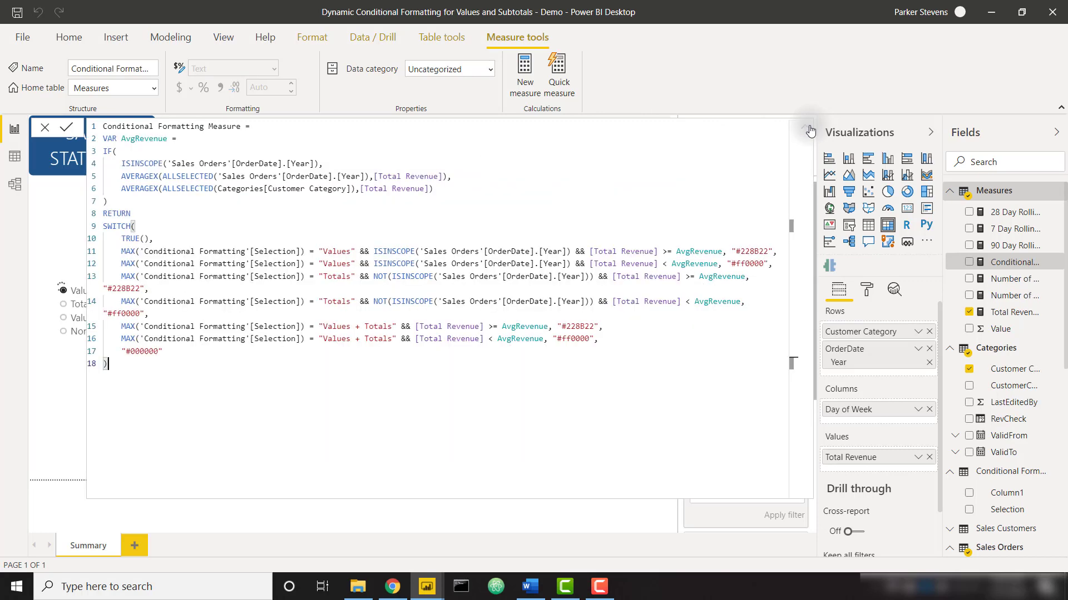
left_click(807, 129)
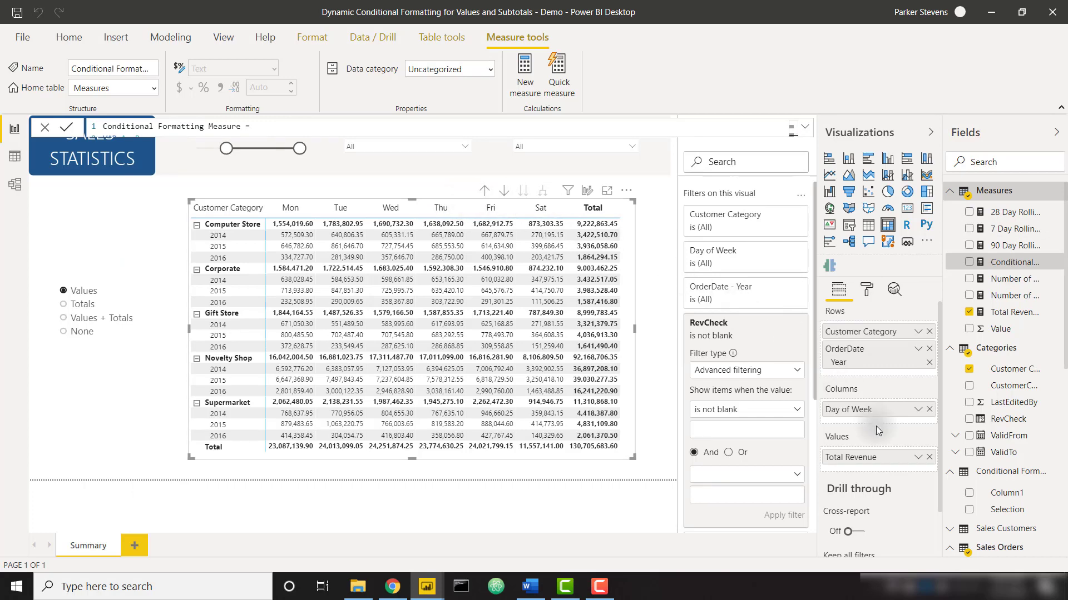
Step: Set Total Revenue's font colour to Field value format, applied to values and totals
left_click(917, 459)
mouse_move(890, 396)
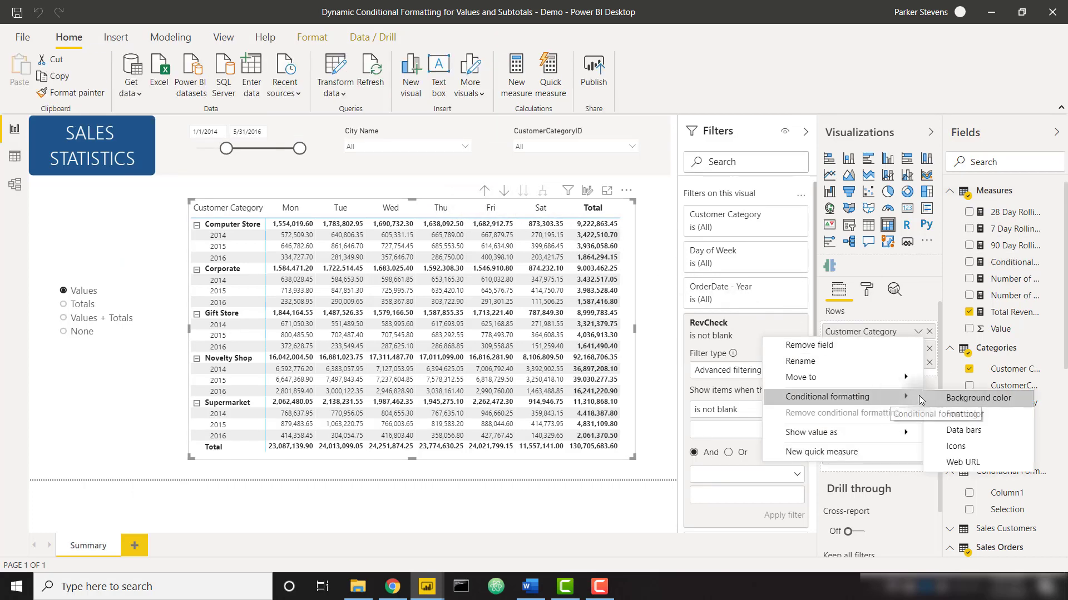
left_click(957, 418)
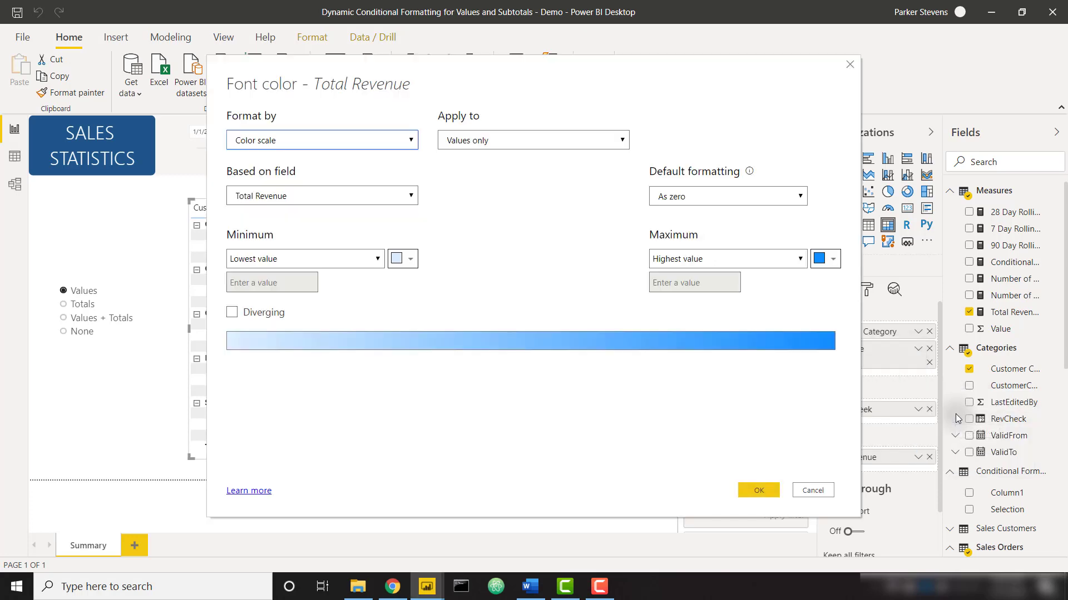
left_click(293, 140)
left_click(285, 179)
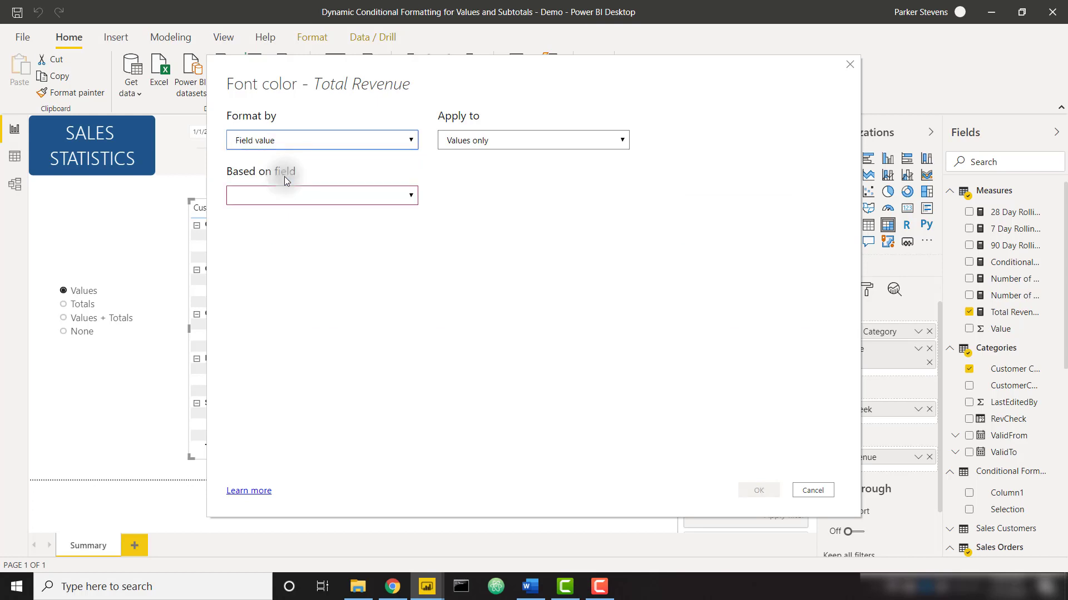
left_click(536, 142)
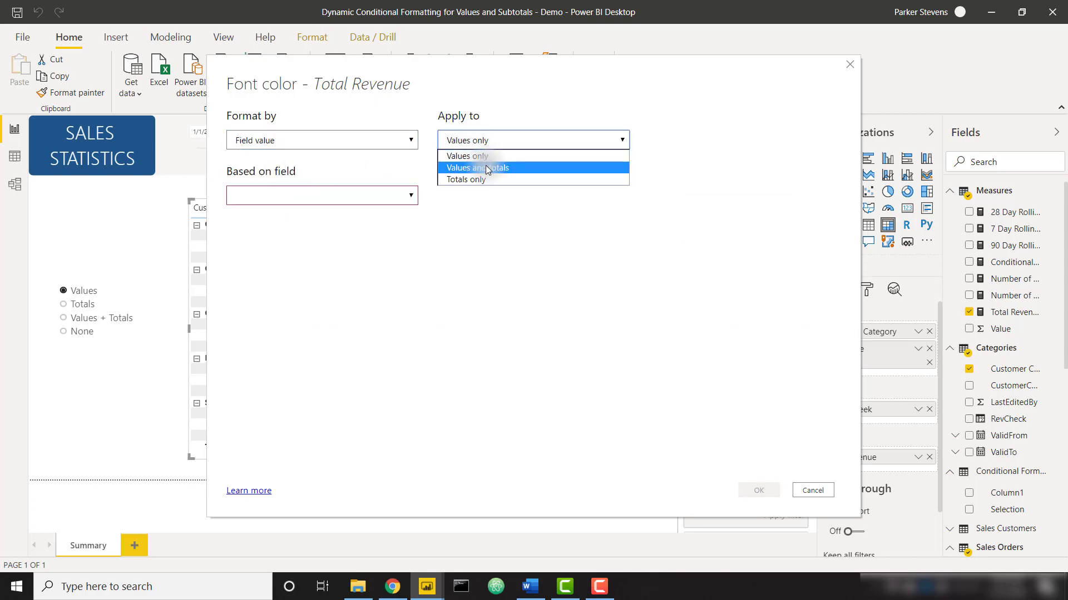
left_click(486, 168)
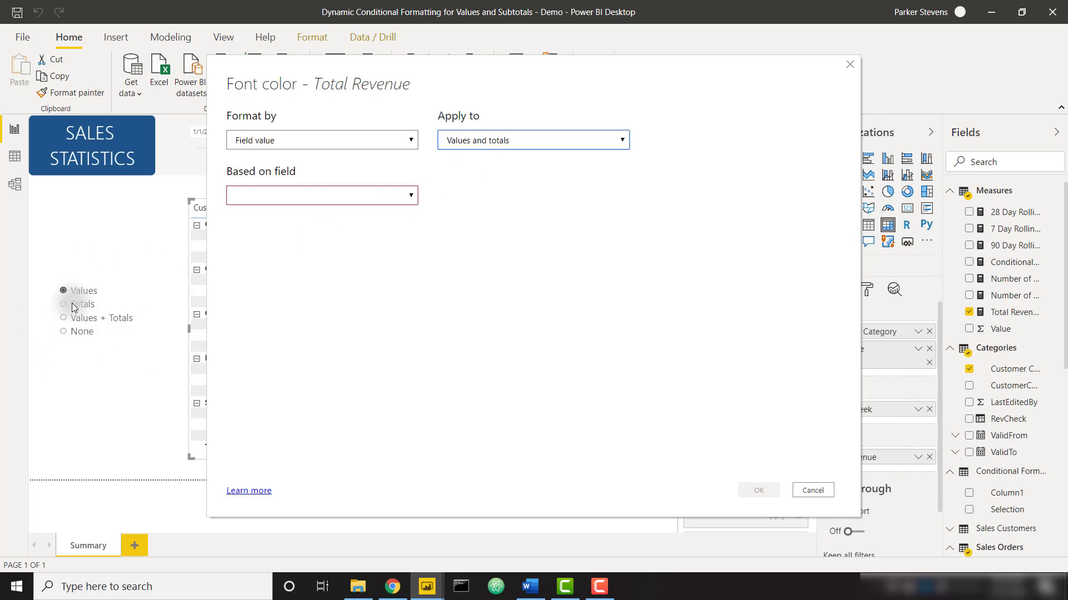
Step: Base the font colour on Conditional Formatting Measure, found by searching 'condi', and apply it
left_click(278, 195)
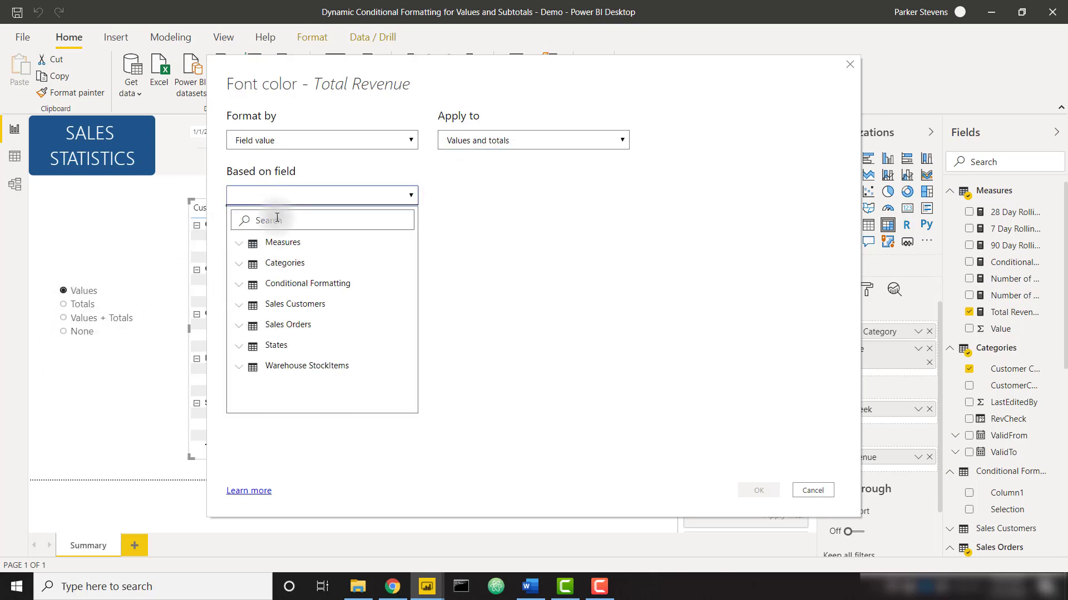
left_click(277, 218)
type("condi")
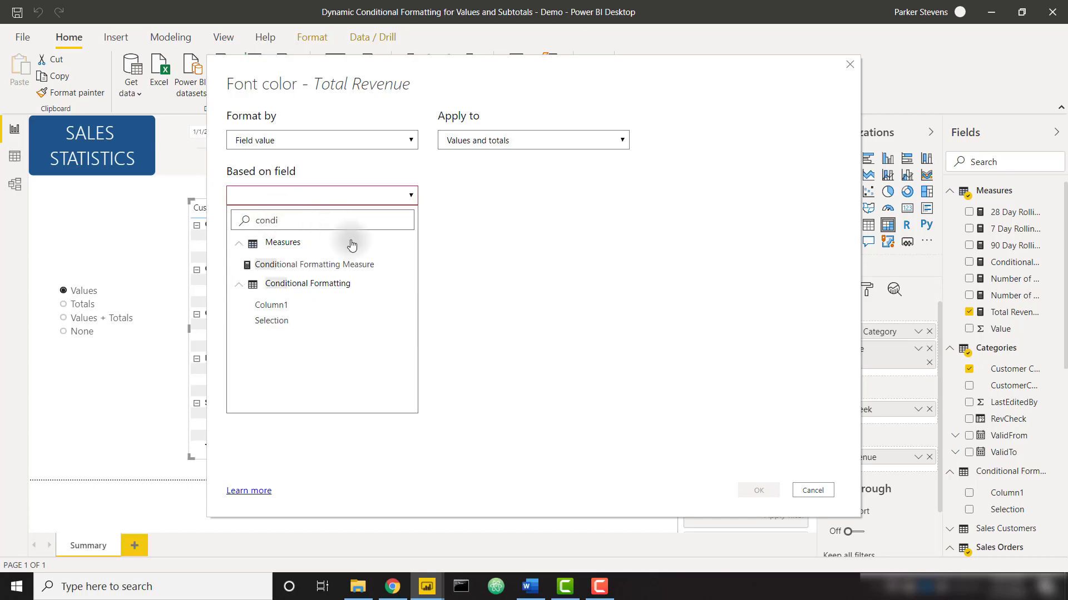
left_click(345, 265)
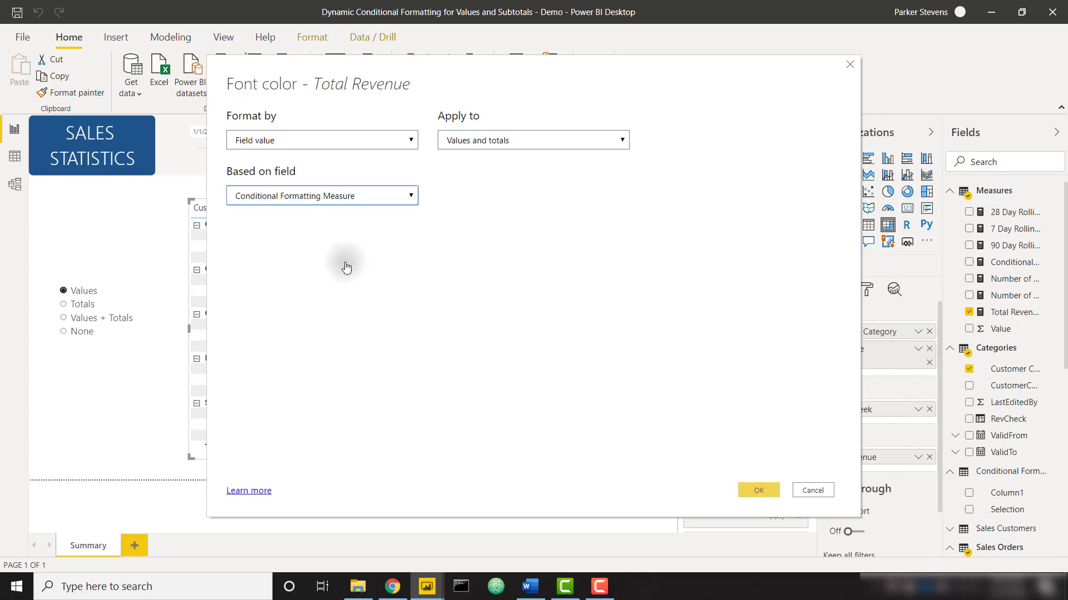
left_click(758, 489)
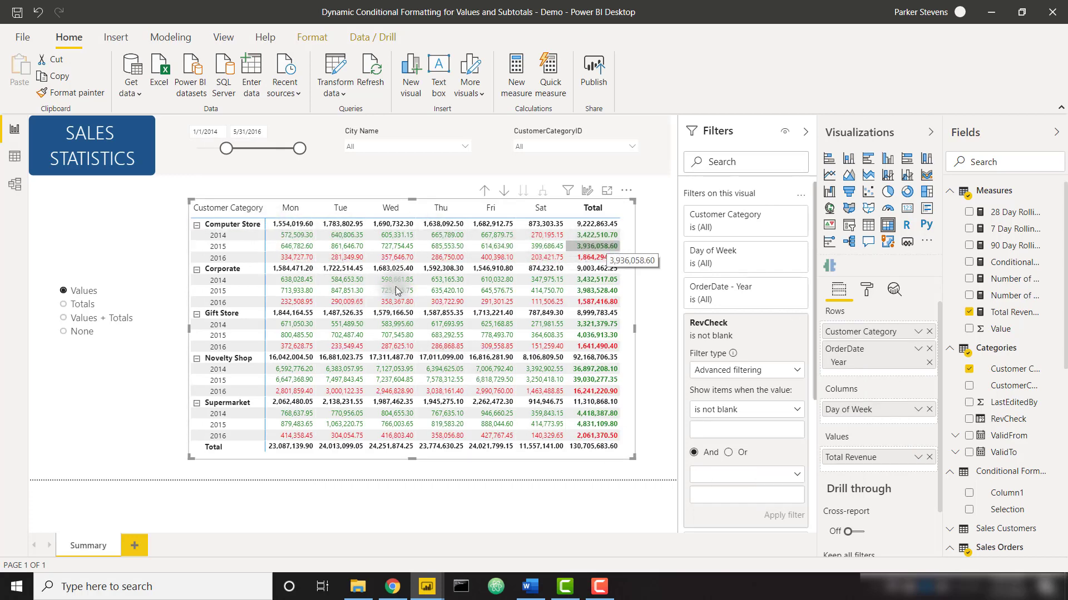
left_click(111, 297)
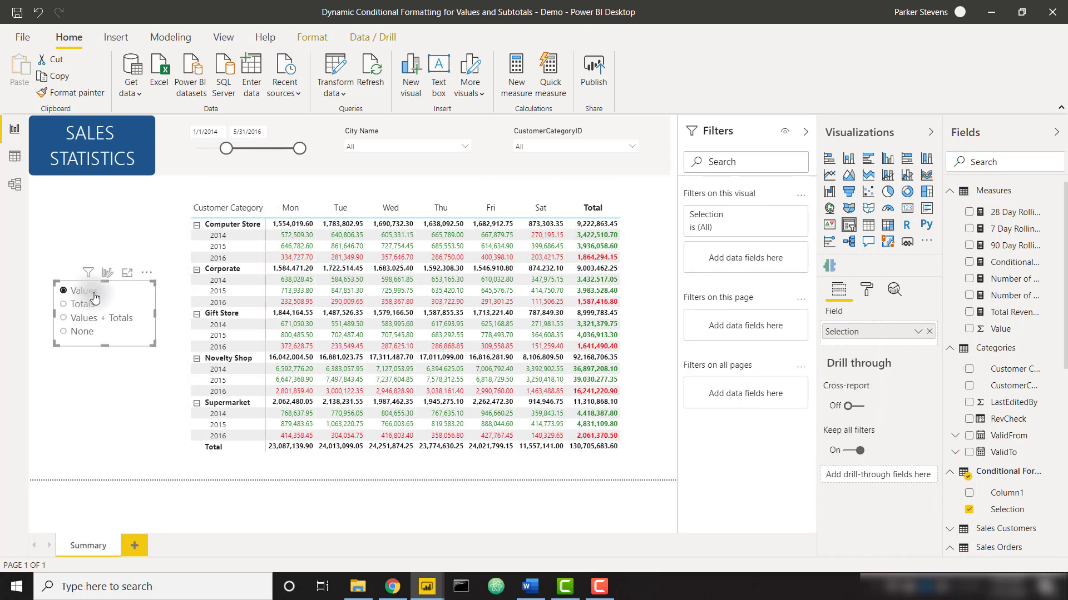
Step: Walk through the measure's SWITCH conditions, from the Totals green code to the "#000000" default
left_click(997, 261)
left_click(804, 126)
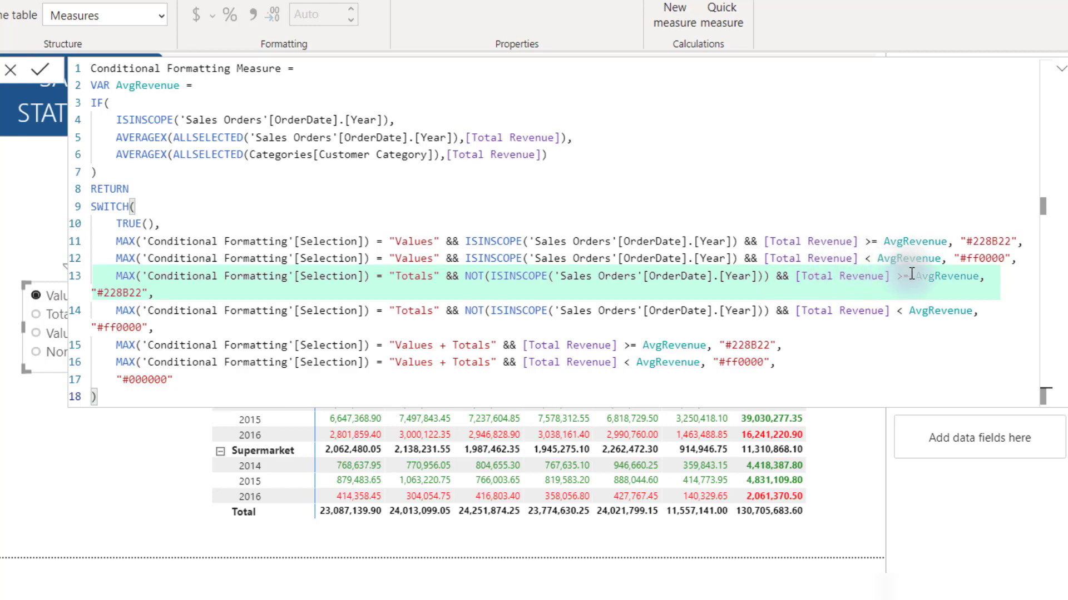
left_click(115, 293)
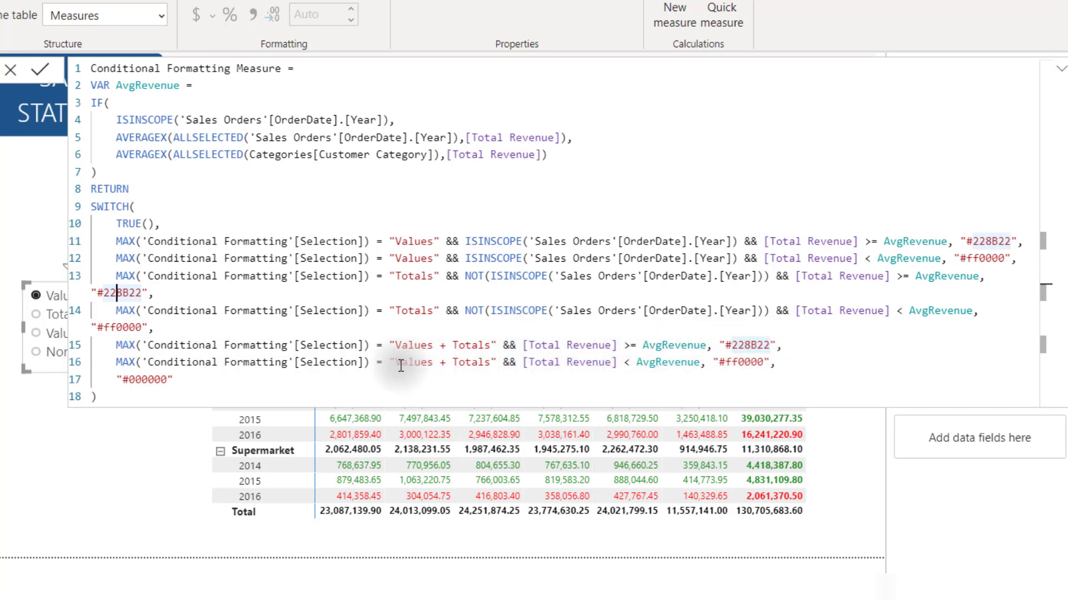
left_click(448, 363)
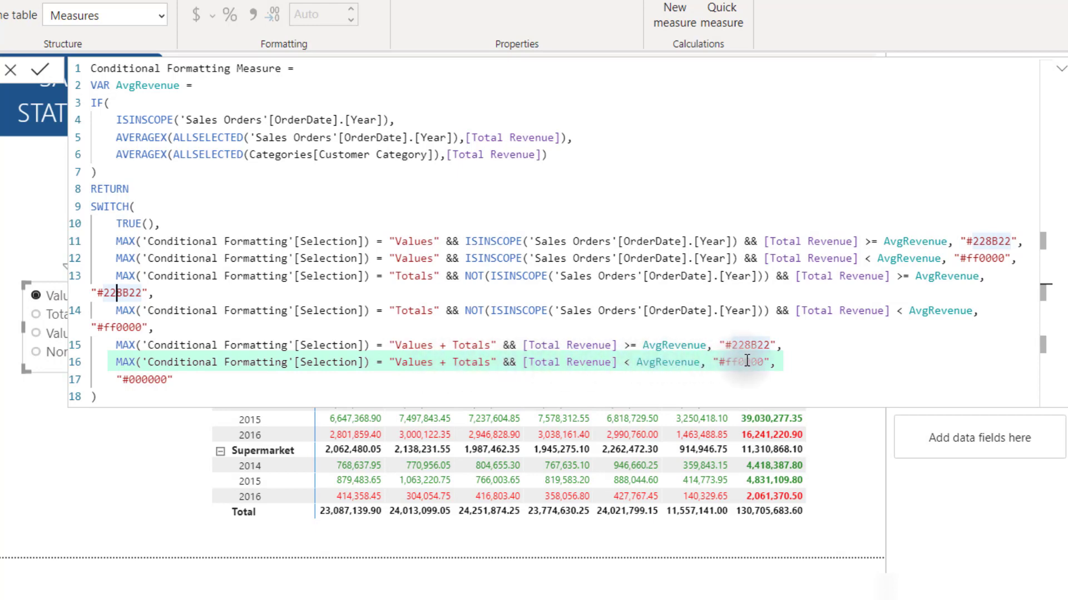
left_click(802, 365)
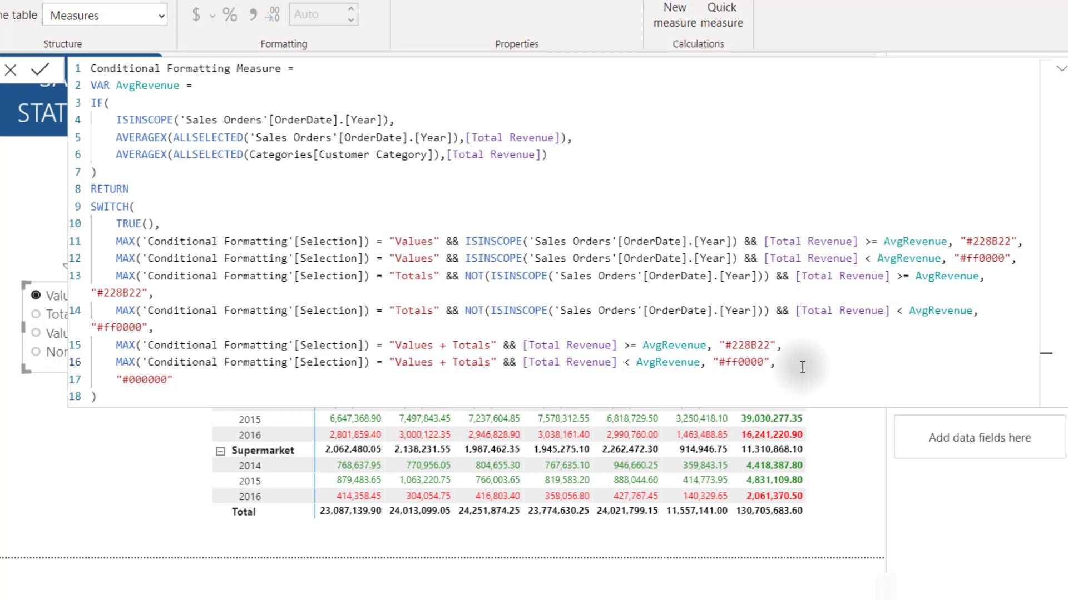
left_click_drag(180, 379, 114, 381)
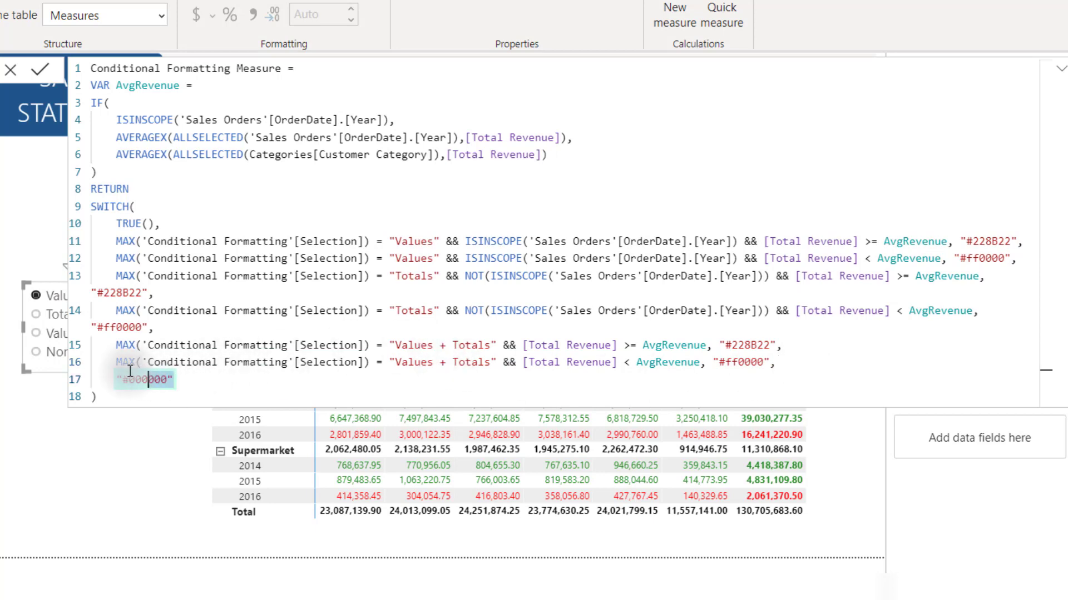
left_click(160, 378)
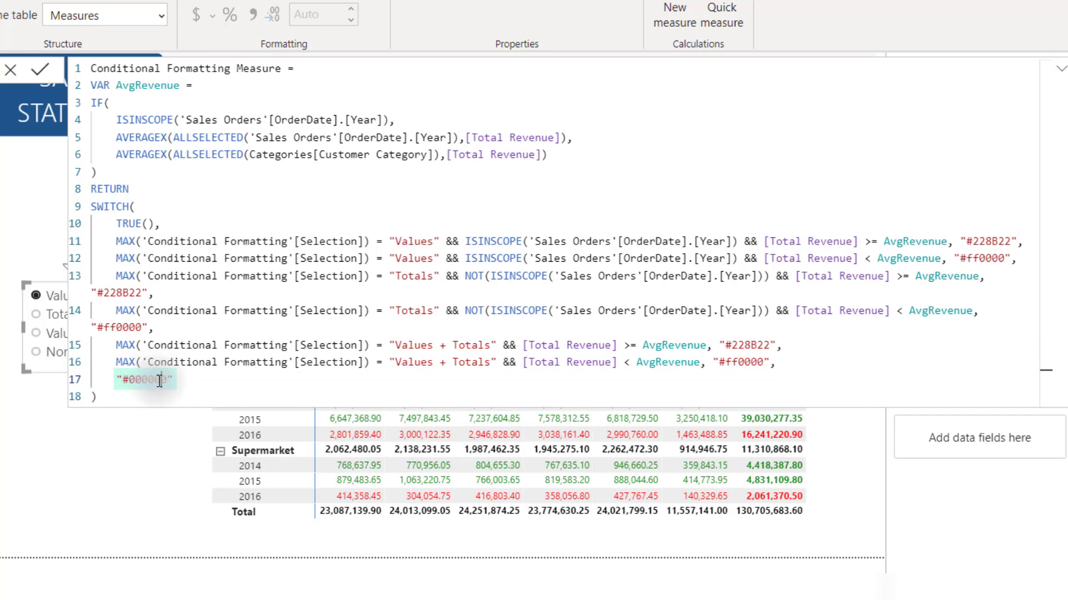
left_click(205, 373)
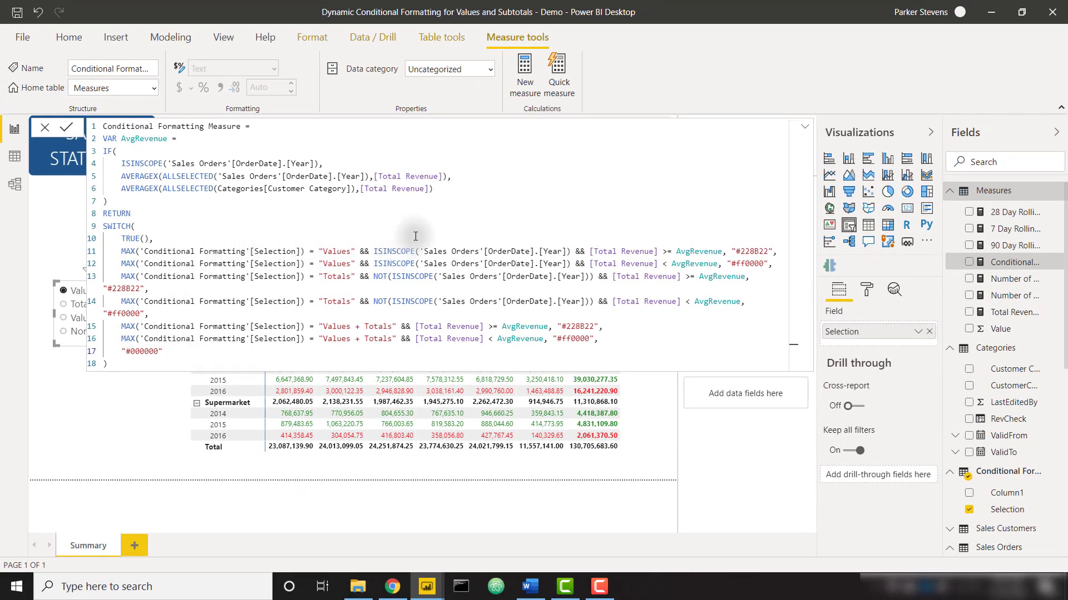
left_click(808, 128)
Step: Test the slicer on Totals, Values + Totals and None, glancing at the formula in between
left_click(810, 131)
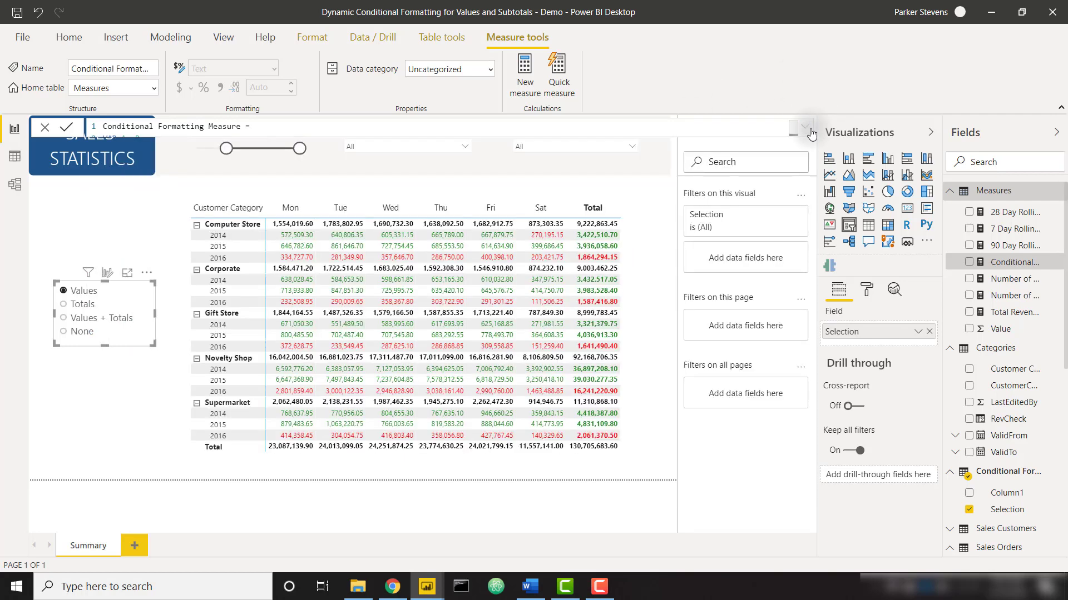
left_click(85, 309)
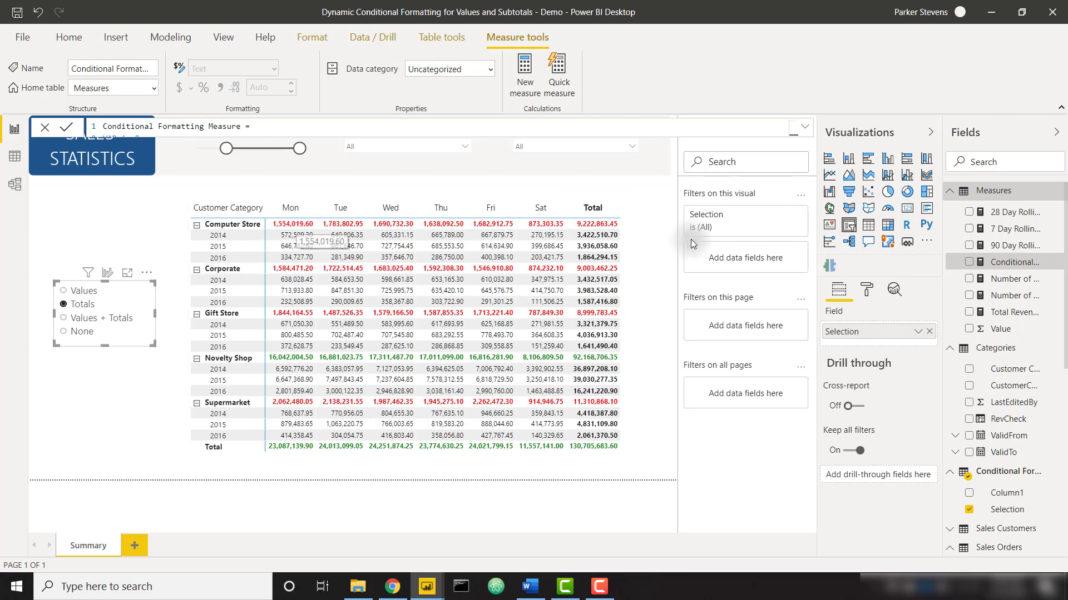
left_click(805, 126)
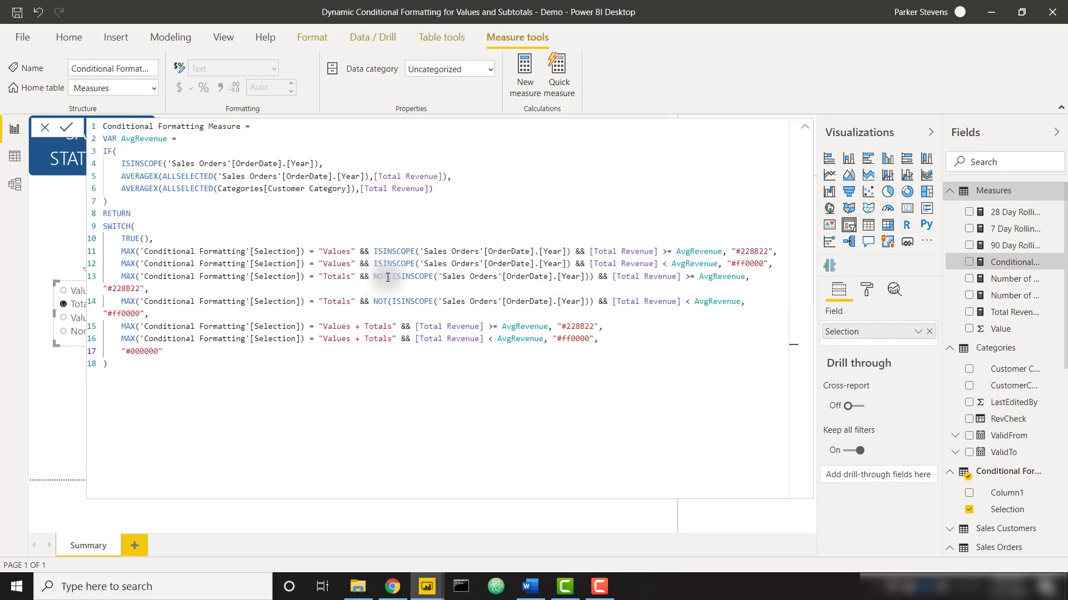
left_click(805, 126)
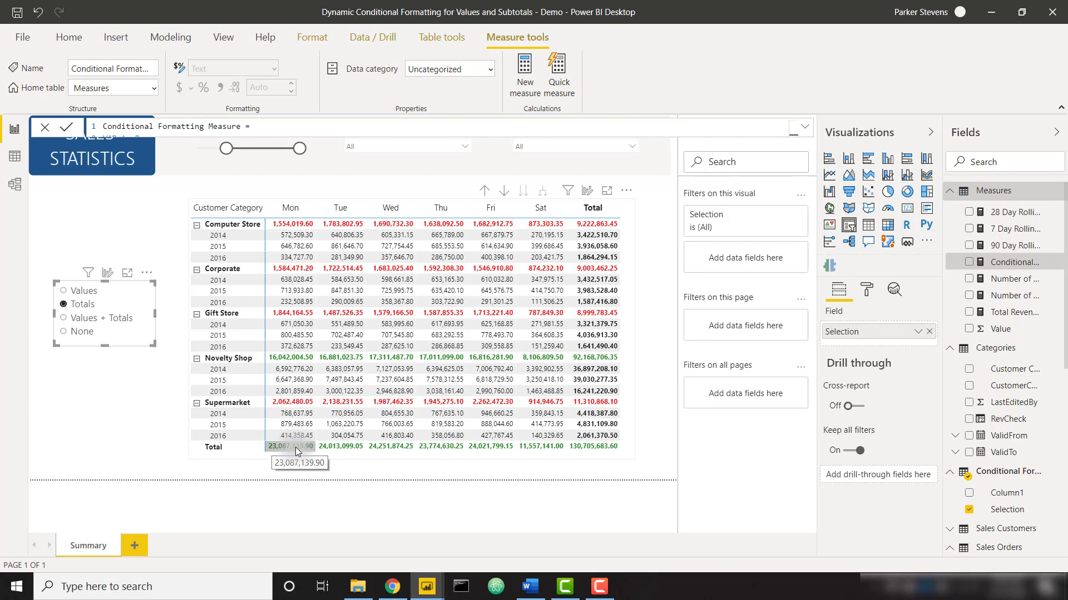
left_click(113, 322)
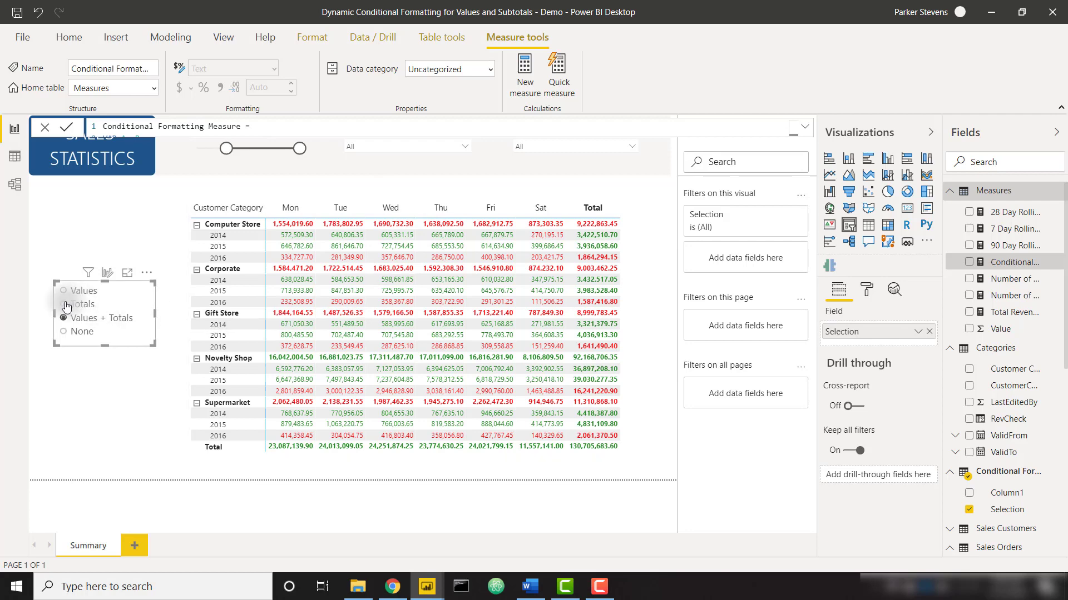
left_click(84, 333)
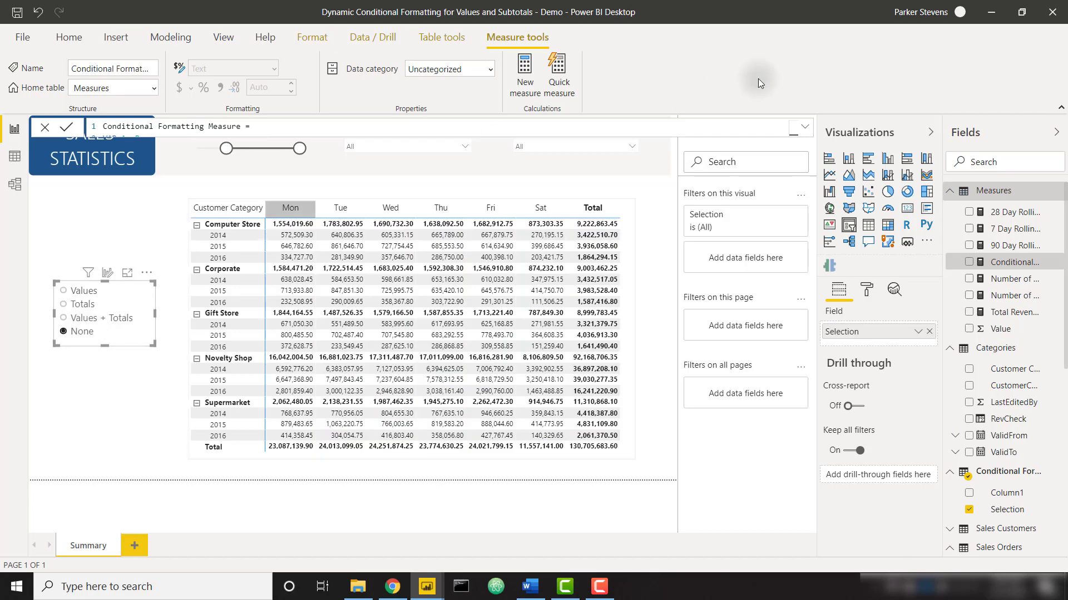
Step: Point out the "#000000" default in the formula, then switch the slicer to Totals and back to Values
left_click(806, 127)
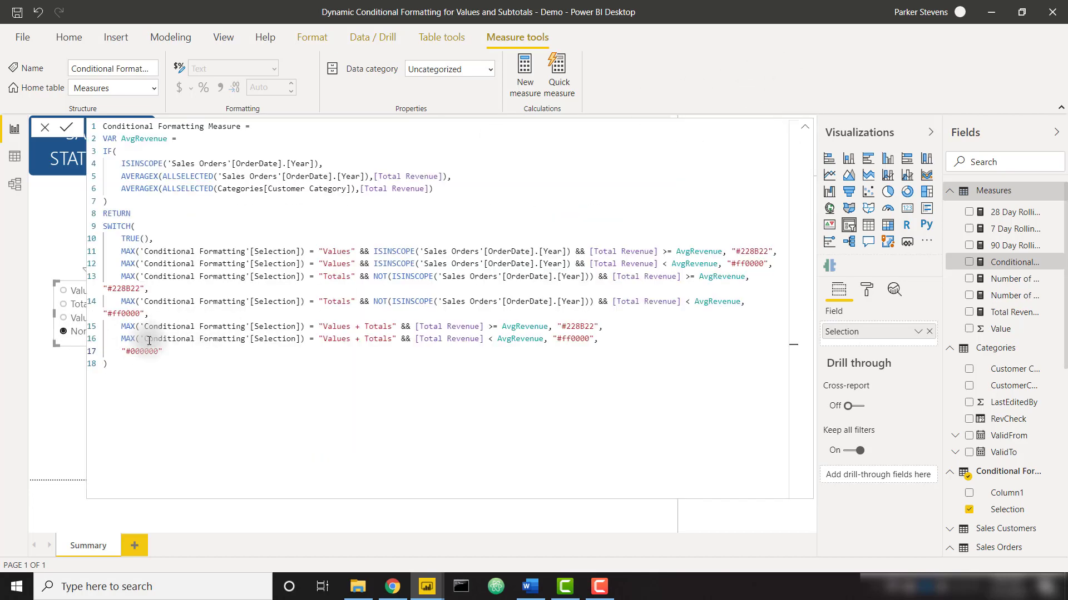
left_click_drag(162, 352, 122, 352)
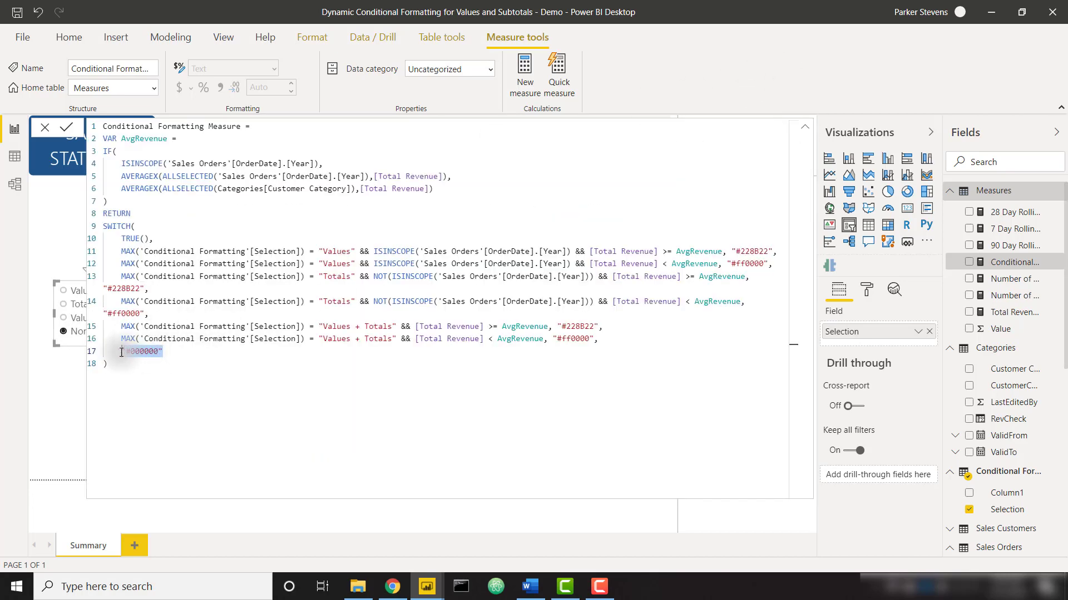
left_click(177, 351)
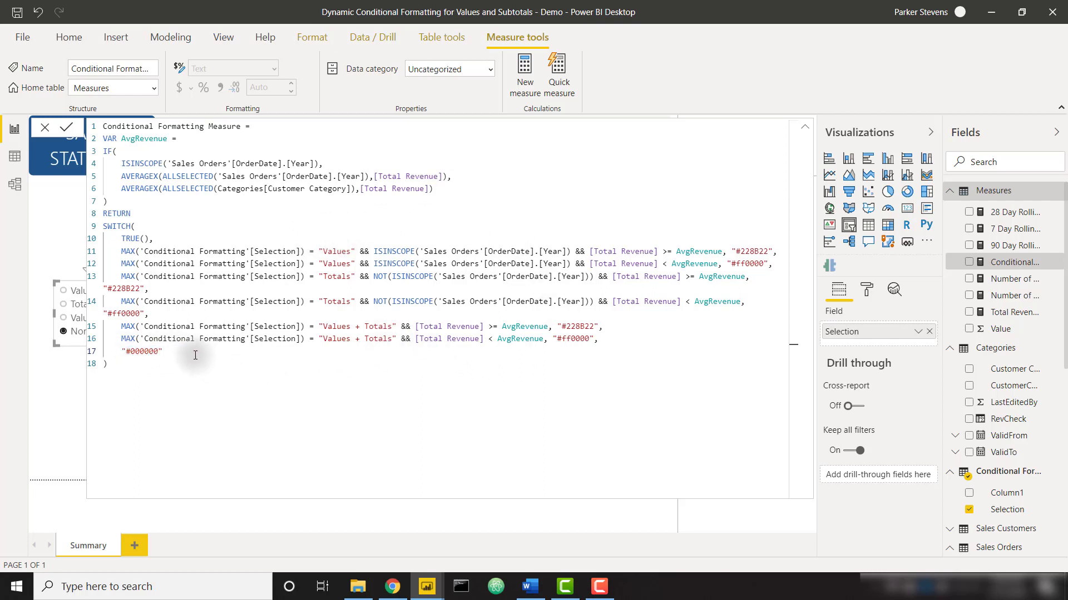
left_click(805, 133)
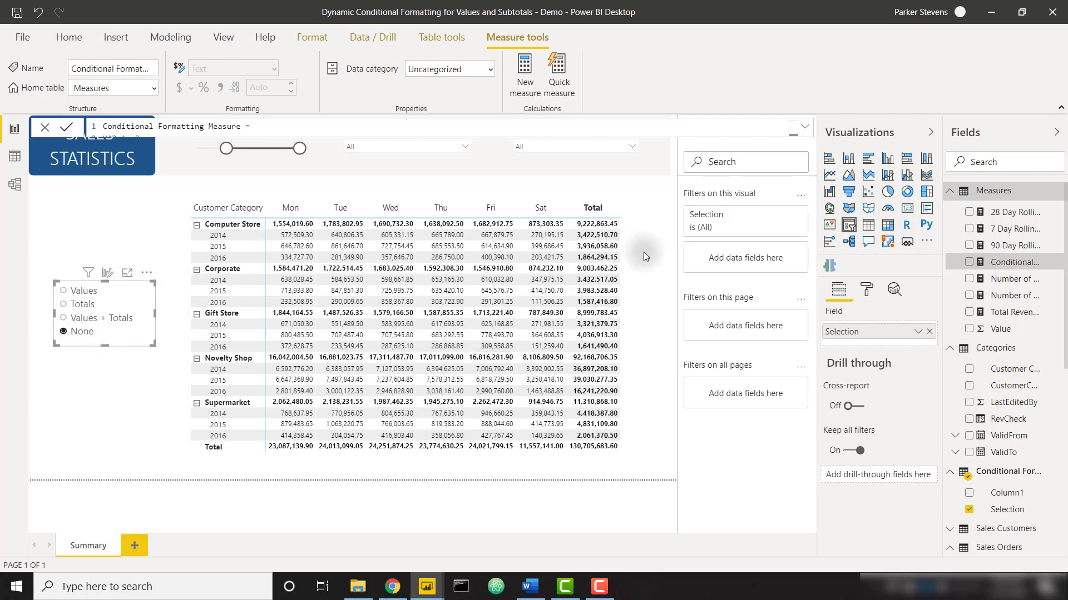
left_click(89, 307)
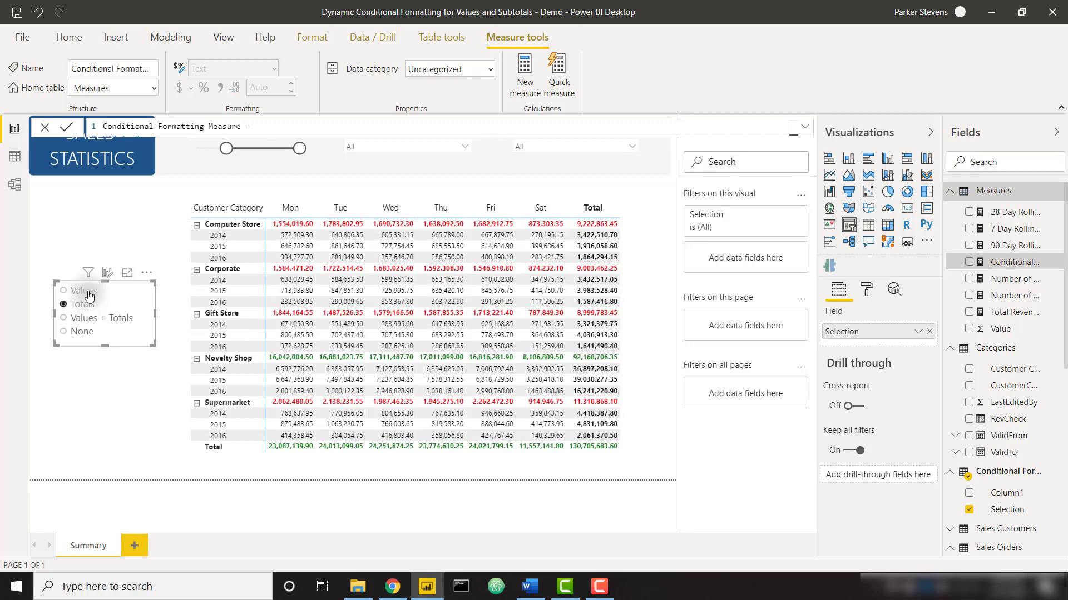
left_click(89, 295)
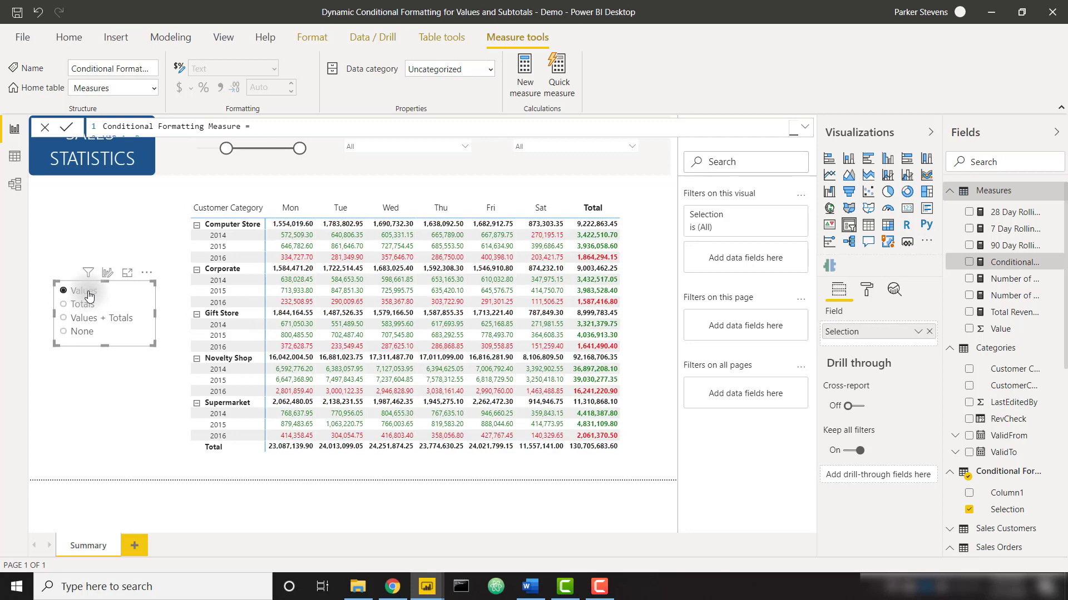